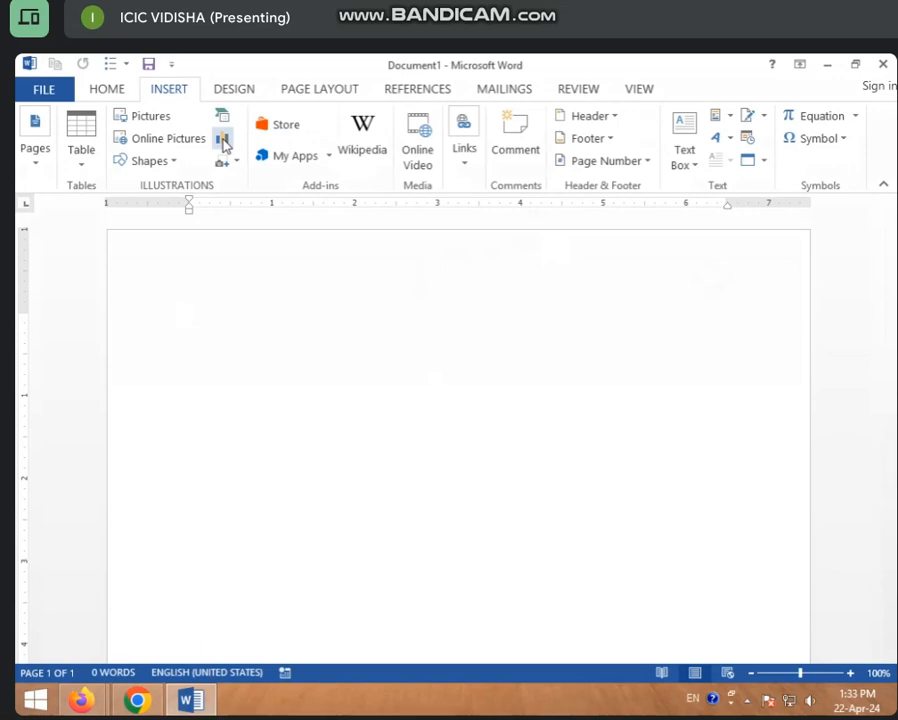
- Examine the available chart types from Column through Combo, plus the chart templates and recent charts
{"action": "left_click", "coordinate": [223, 141]}
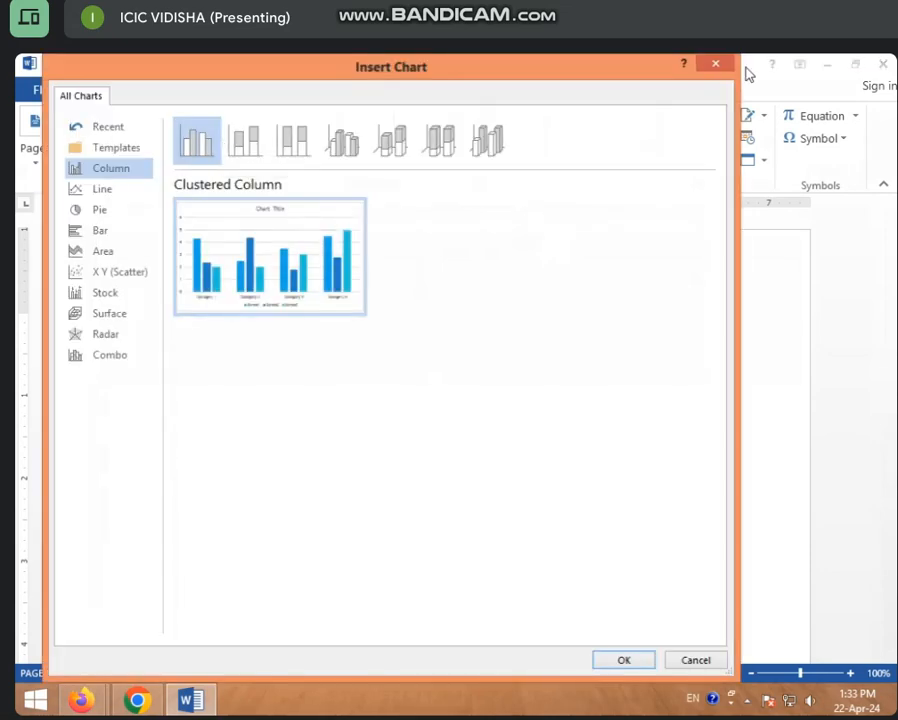
{"action": "left_click", "coordinate": [713, 65]}
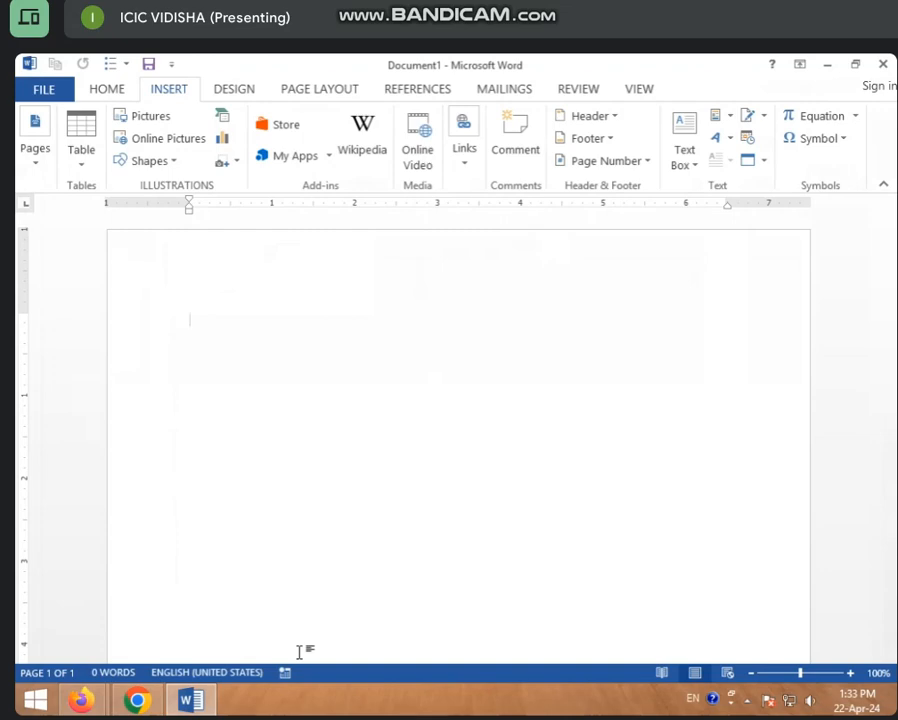
{"action": "left_click", "coordinate": [221, 141]}
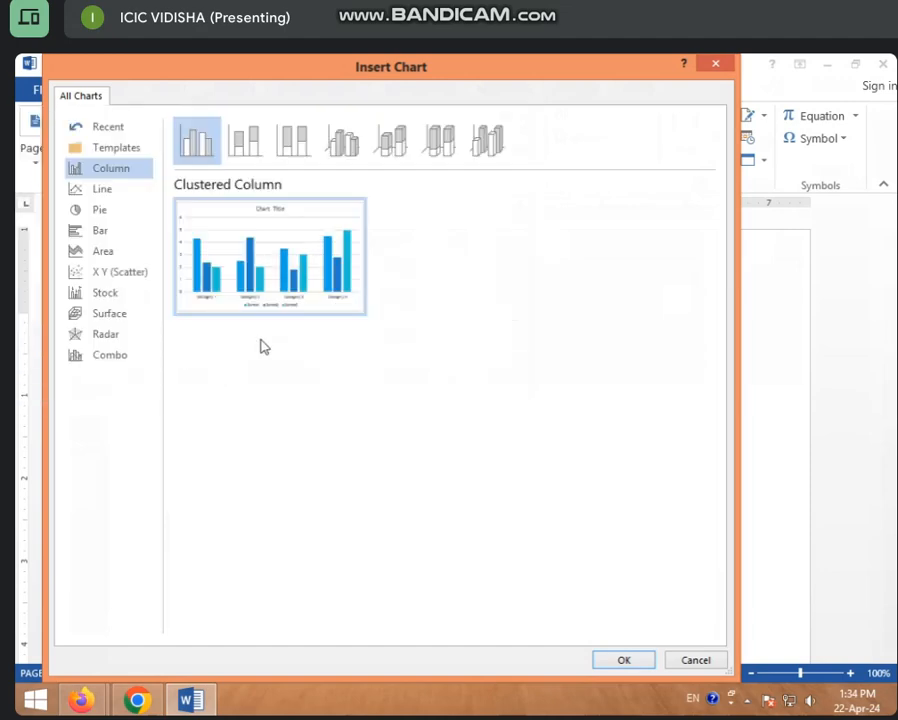
{"action": "mouse_move", "coordinate": [279, 288]}
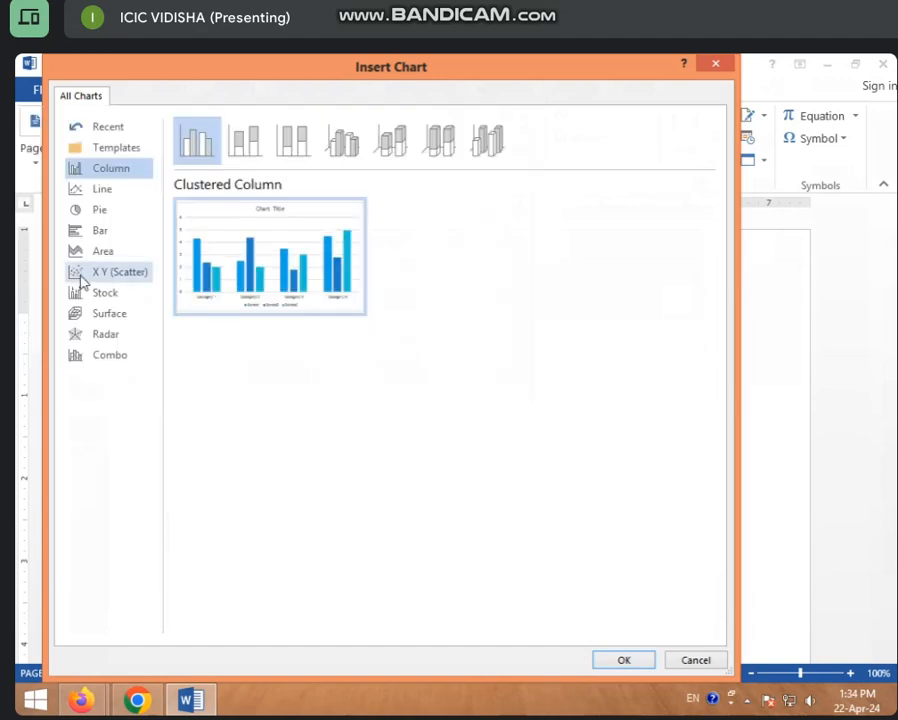
{"action": "left_click", "coordinate": [110, 198]}
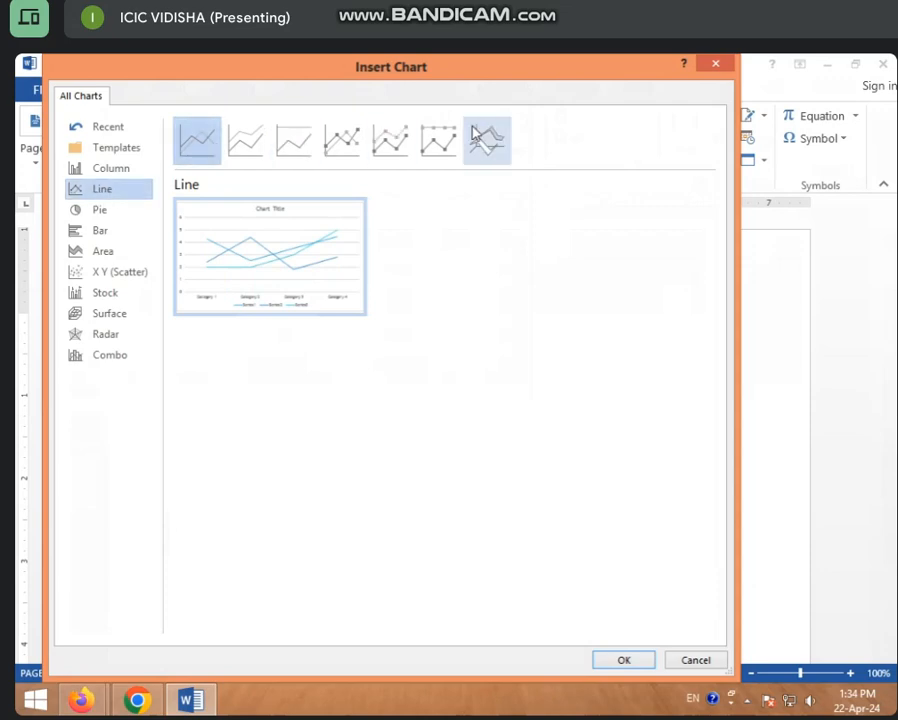
{"action": "mouse_move", "coordinate": [281, 289]}
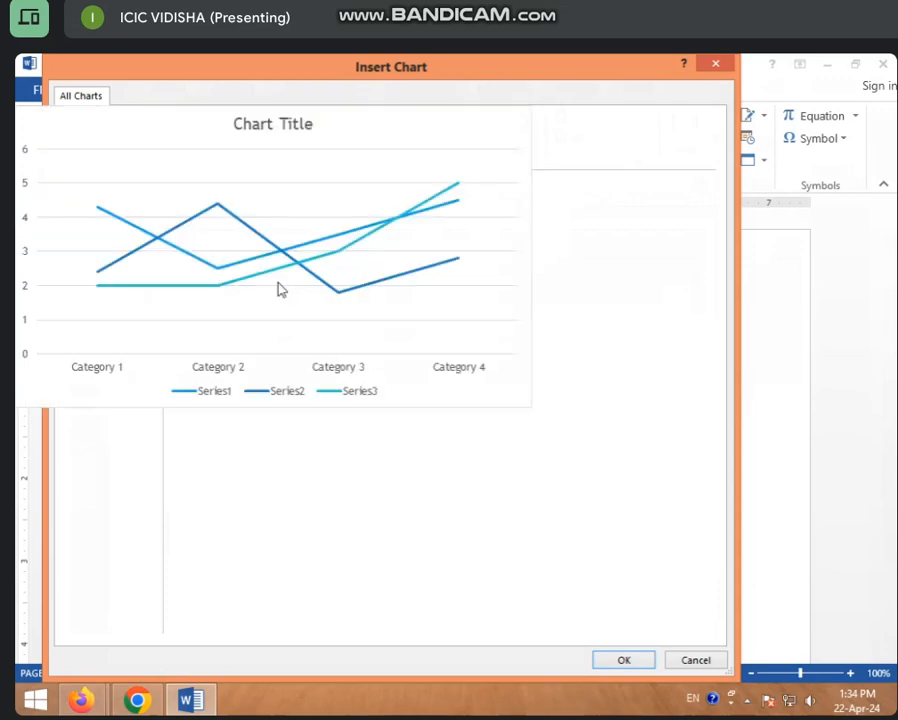
{"action": "left_click", "coordinate": [112, 212]}
{"action": "mouse_move", "coordinate": [268, 230]}
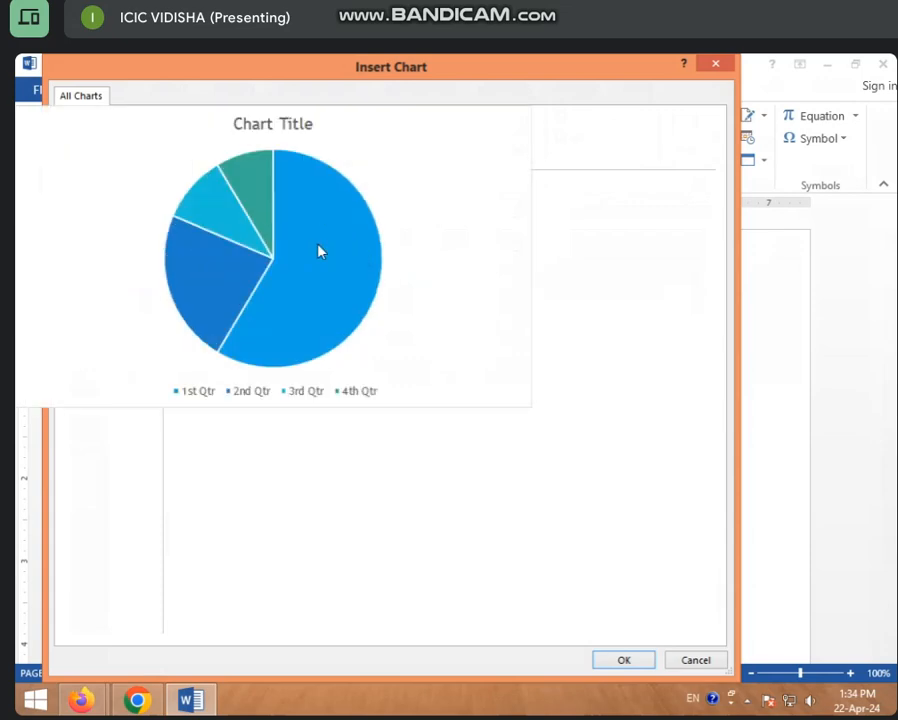
{"action": "left_click", "coordinate": [75, 231]}
{"action": "mouse_move", "coordinate": [166, 251]}
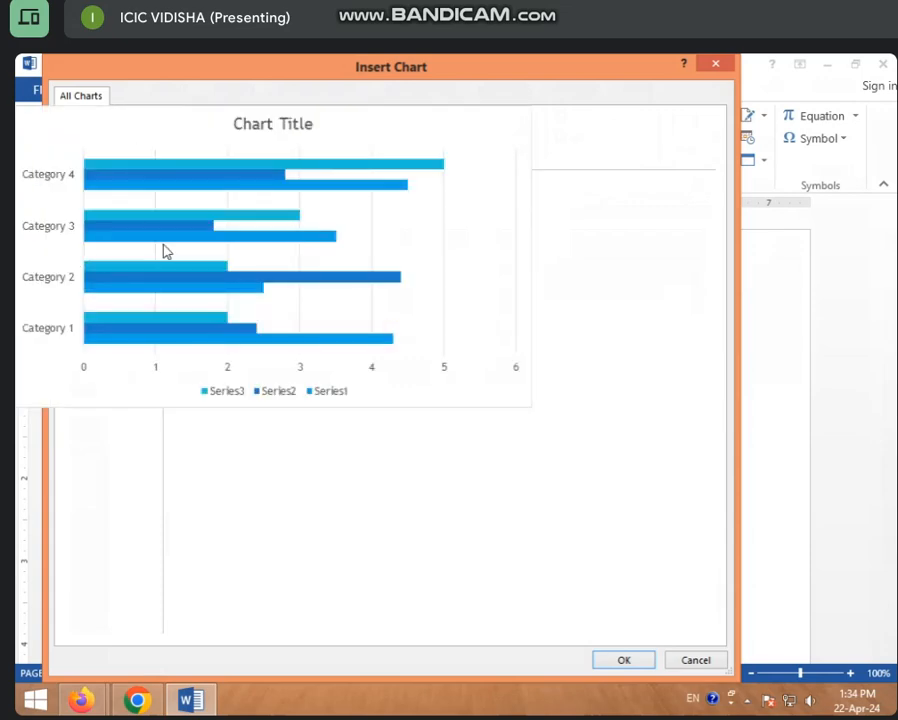
{"action": "left_click", "coordinate": [100, 256]}
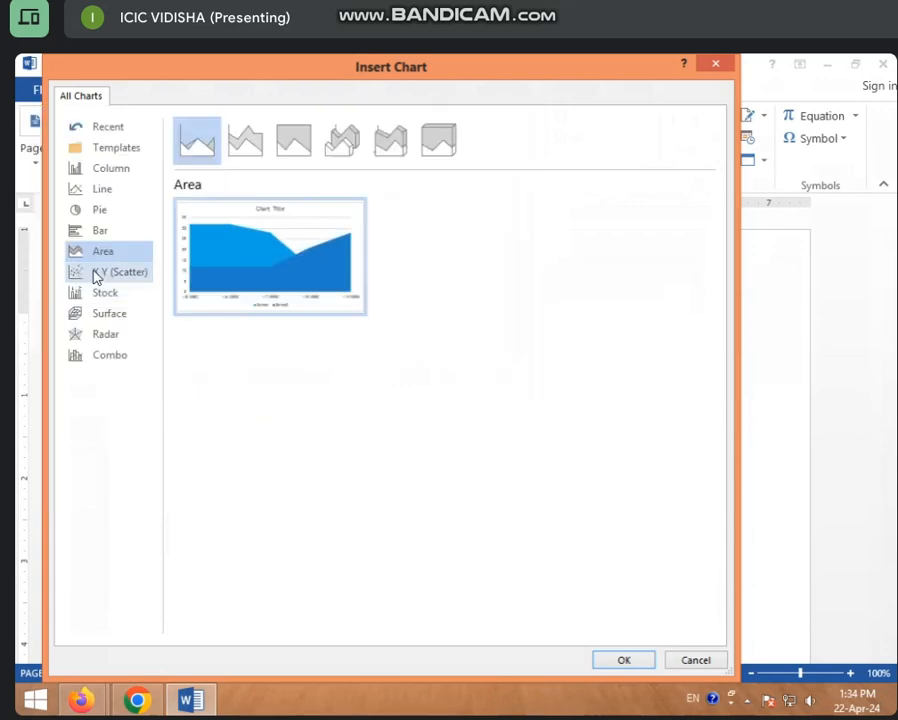
{"action": "left_click", "coordinate": [96, 277]}
{"action": "left_click", "coordinate": [97, 295]}
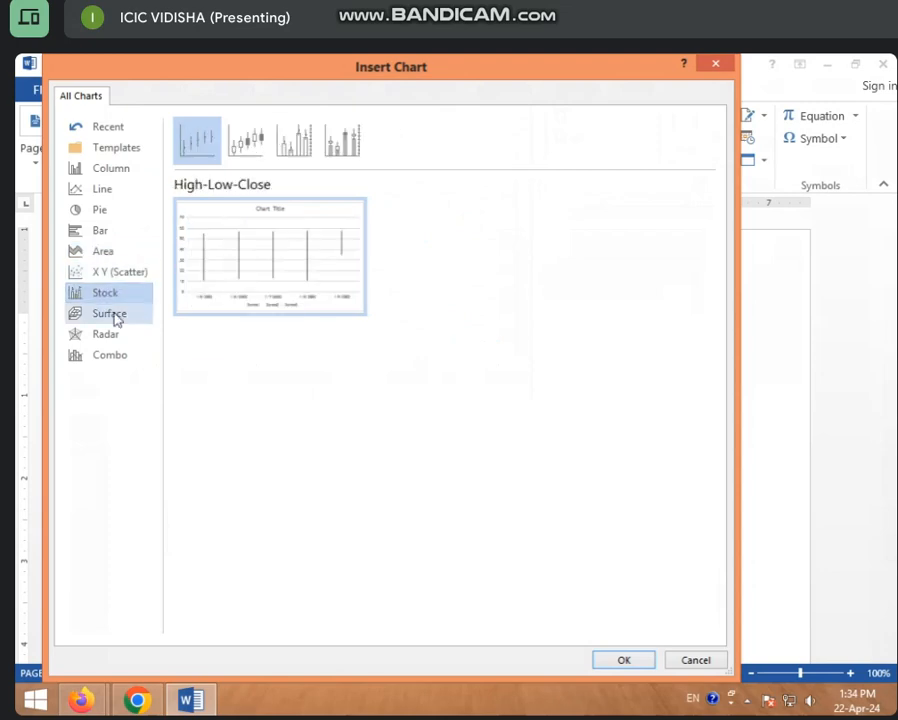
{"action": "left_click", "coordinate": [114, 316]}
{"action": "left_click", "coordinate": [110, 338]}
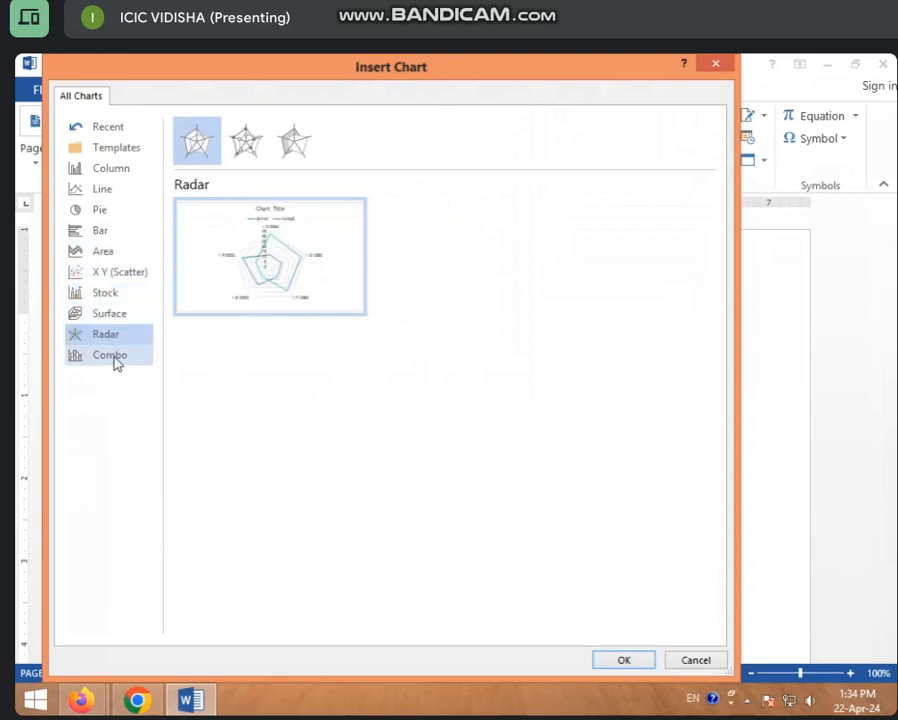
{"action": "left_click", "coordinate": [114, 360]}
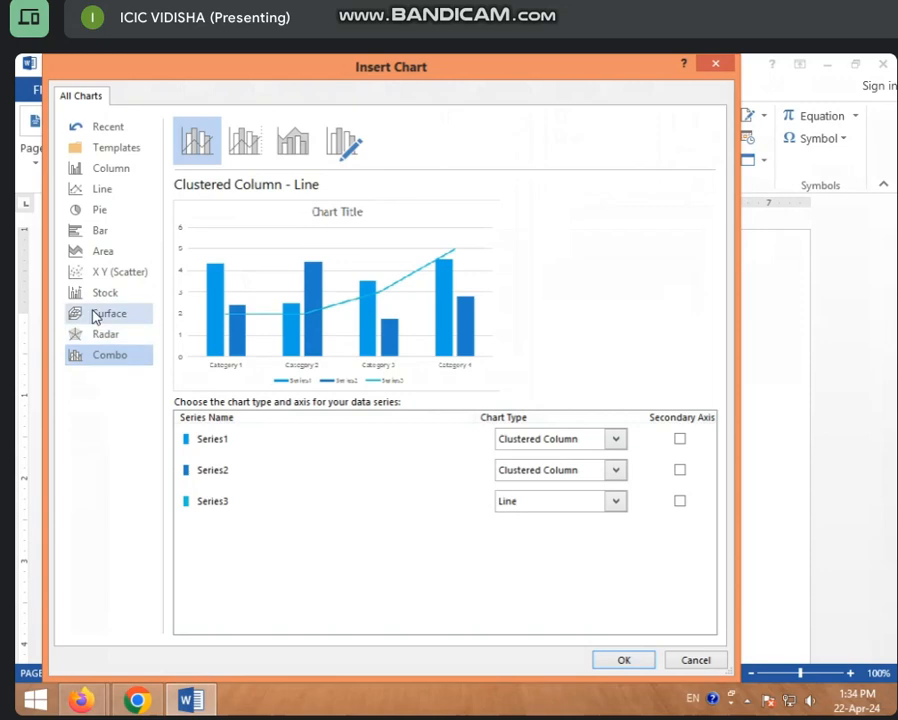
{"action": "left_click", "coordinate": [107, 153]}
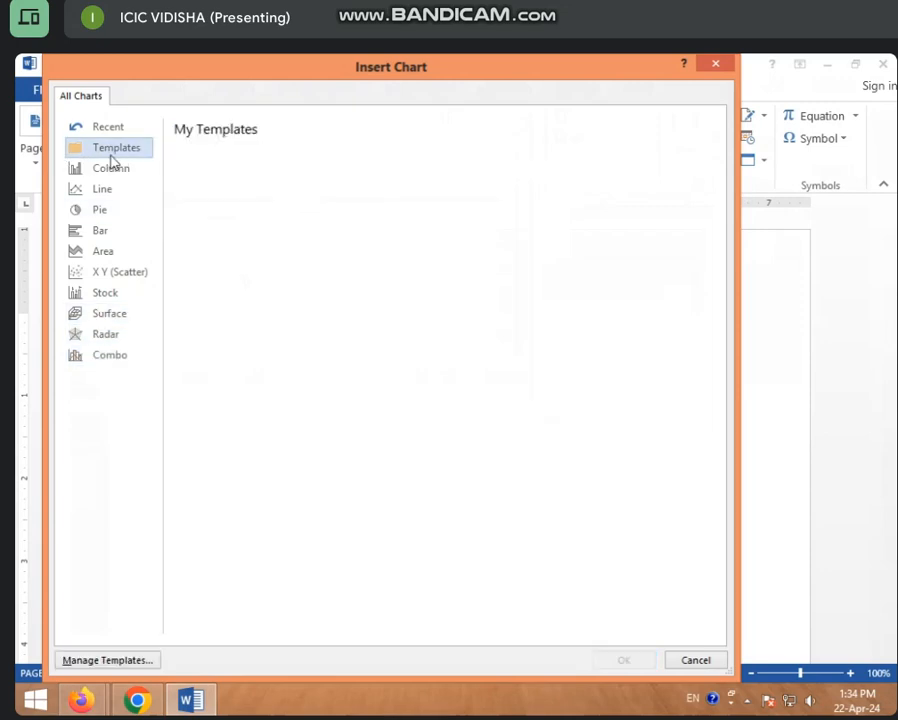
{"action": "left_click", "coordinate": [90, 130]}
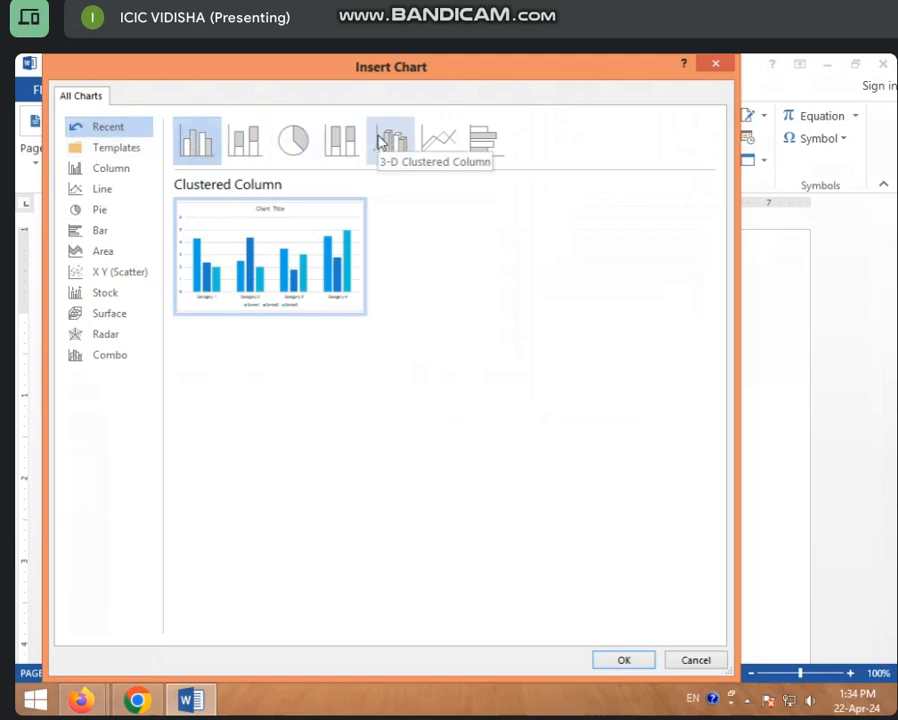
- Insert a clustered column chart into the blank document and move its data sheet down over the chart's lower part
{"action": "left_click", "coordinate": [122, 178]}
{"action": "mouse_move", "coordinate": [297, 275]}
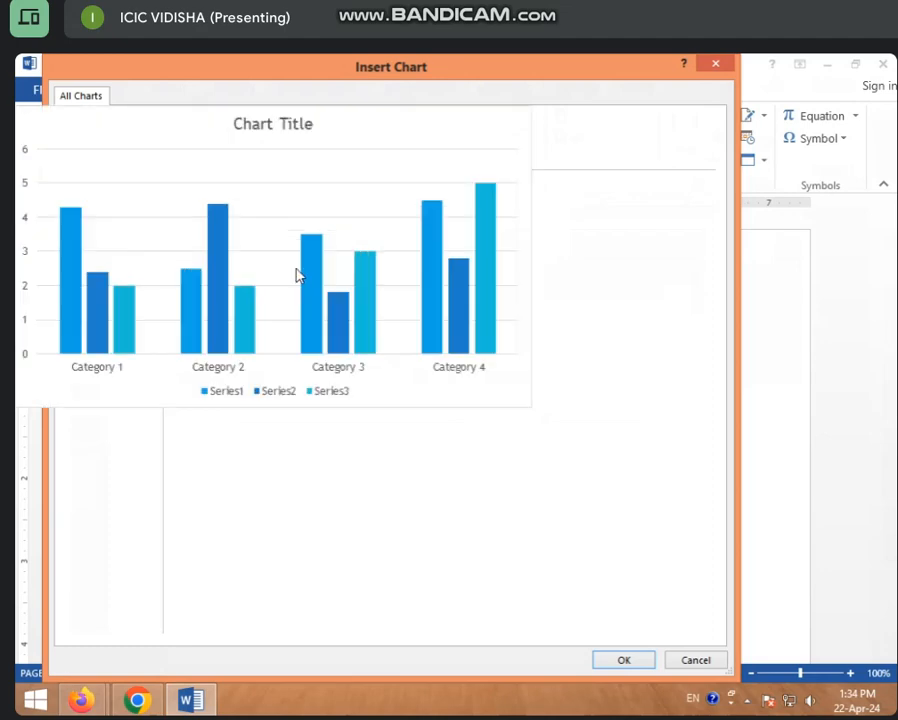
{"action": "left_click", "coordinate": [618, 663]}
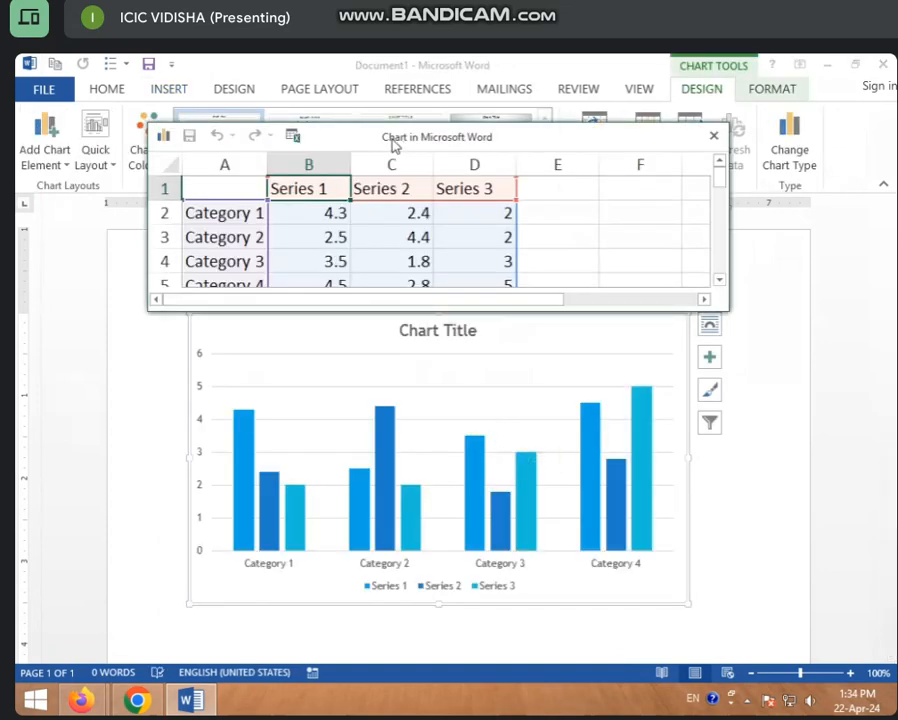
{"action": "left_click_drag", "start_coordinate": [394, 144], "coordinate": [343, 145]}
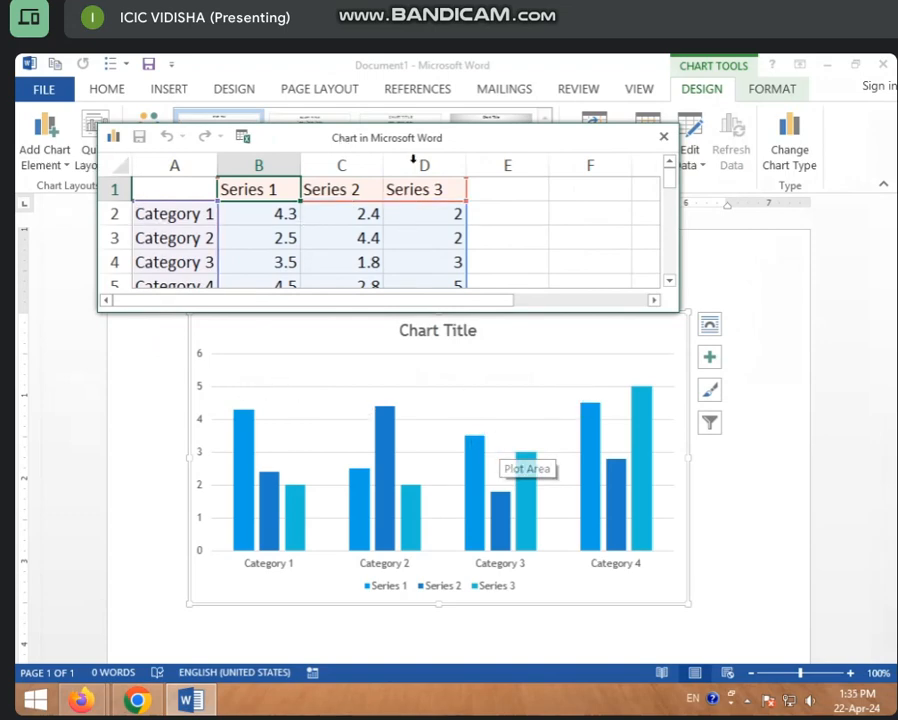
{"action": "left_click_drag", "start_coordinate": [347, 147], "coordinate": [380, 437]}
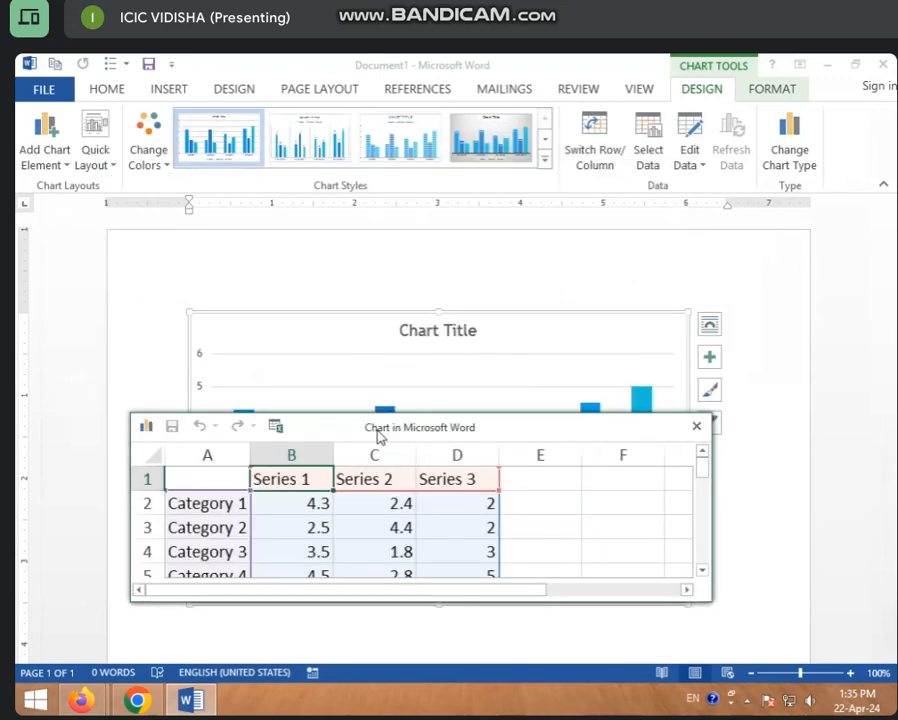
- Rename the three series headers in B1:D1 of the chart data as MARCH, APRIL and MAY
{"action": "left_click", "coordinate": [218, 502]}
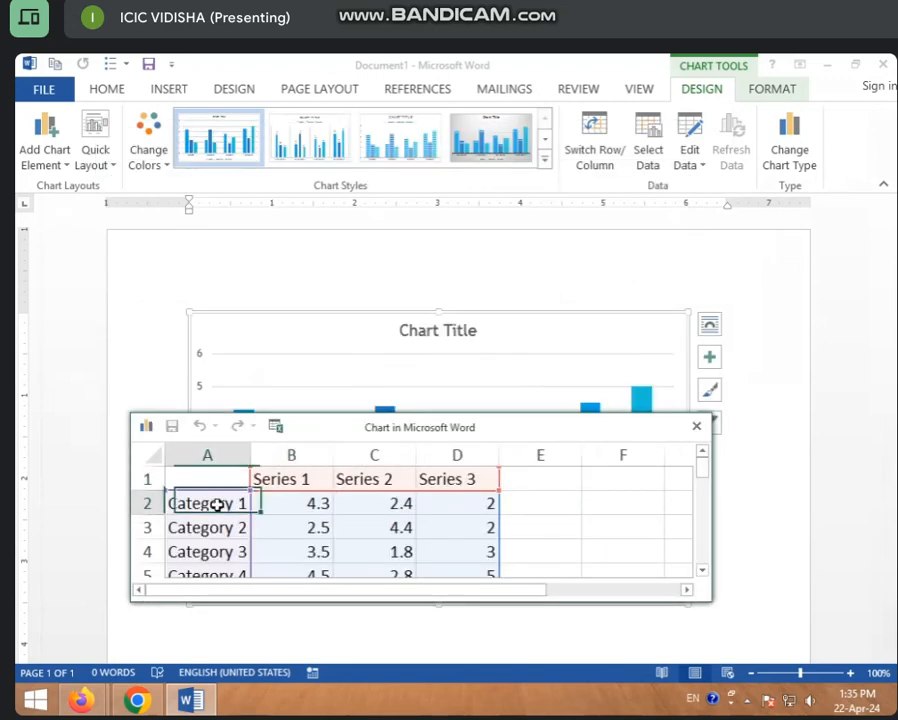
{"action": "left_click", "coordinate": [285, 478]}
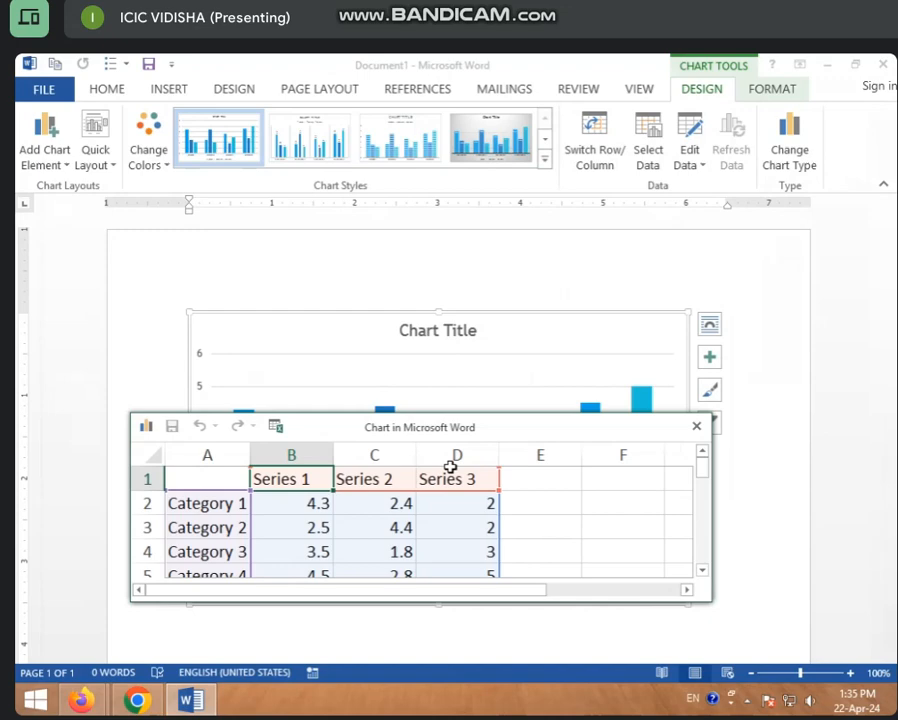
{"action": "type", "text": "MA"}
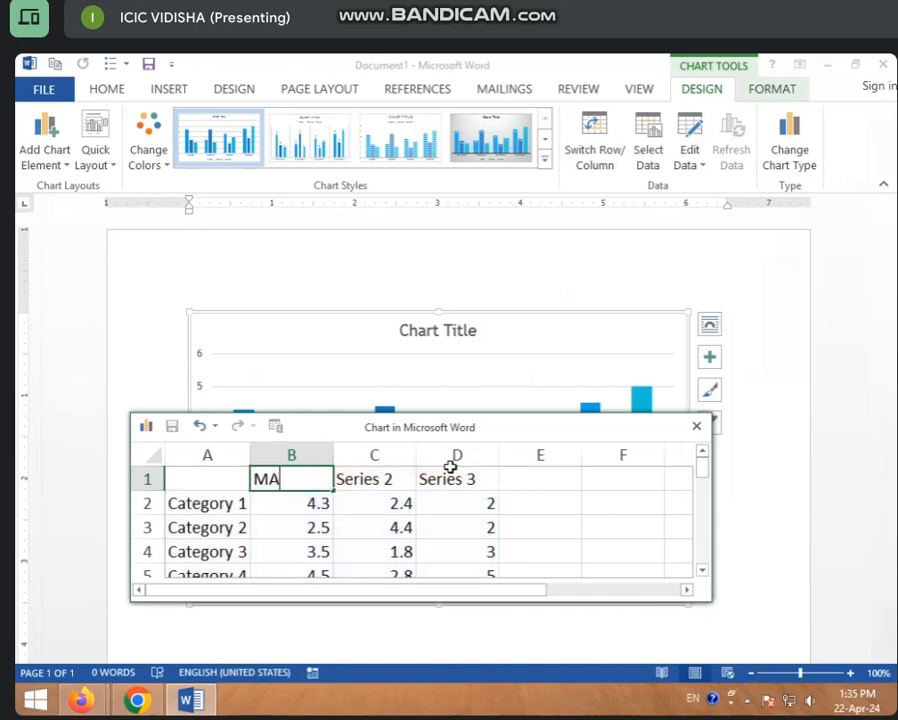
{"action": "type", "text": "RCH"}
{"action": "key", "text": "Tab"}
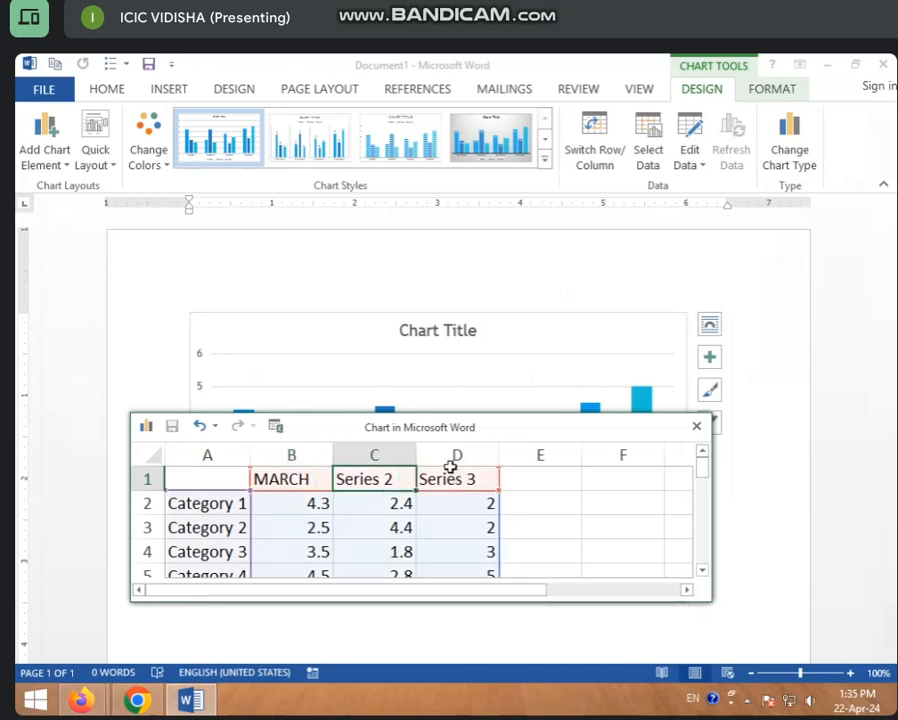
{"action": "type", "text": "APRIL"}
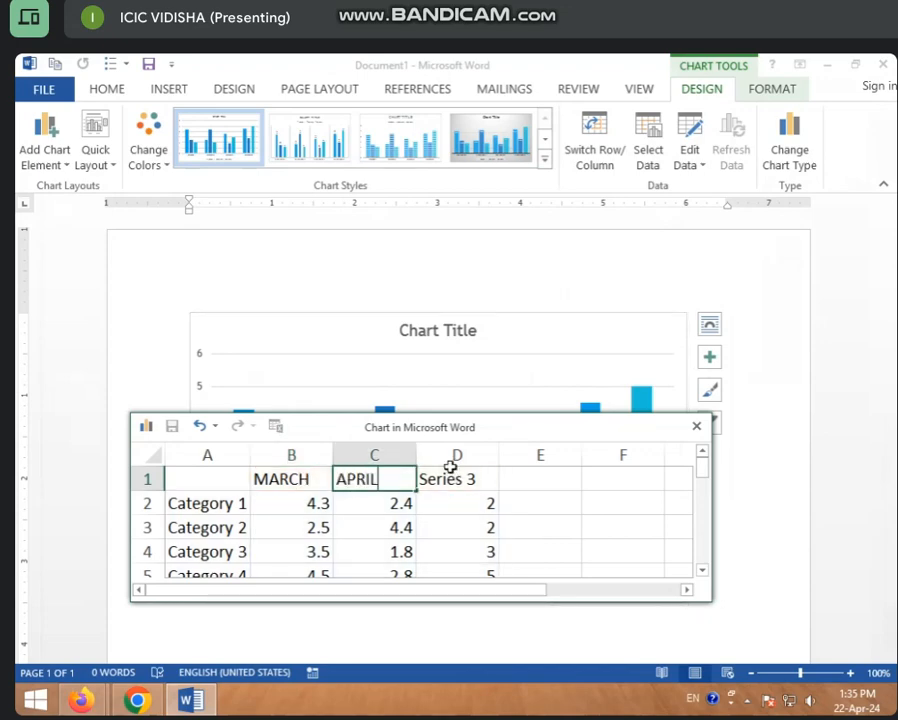
{"action": "key", "text": "Tab"}
{"action": "type", "text": "MAY"}
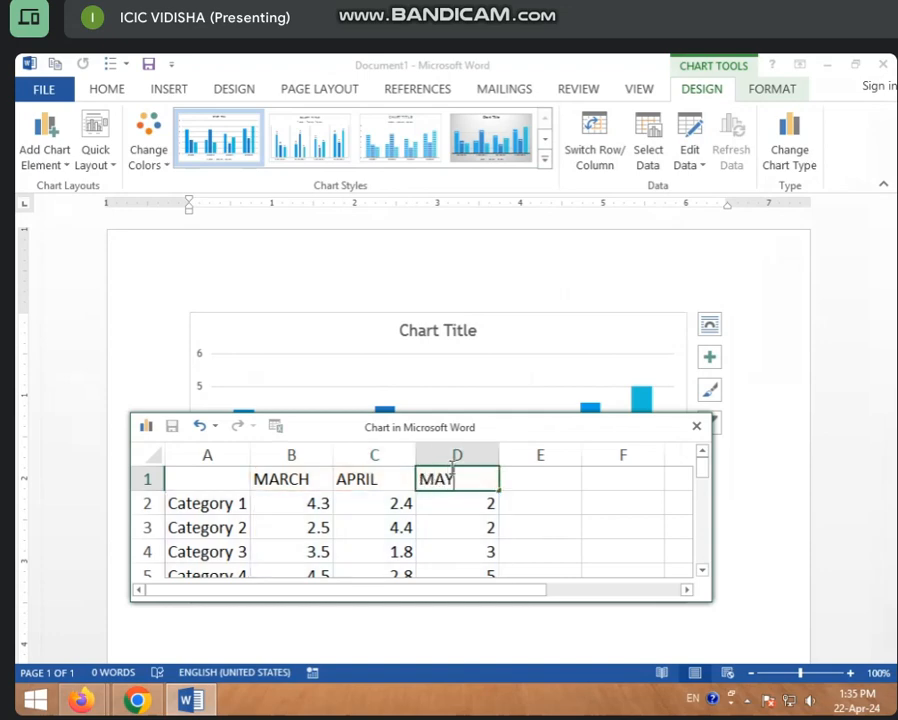
{"action": "key", "text": "Return"}
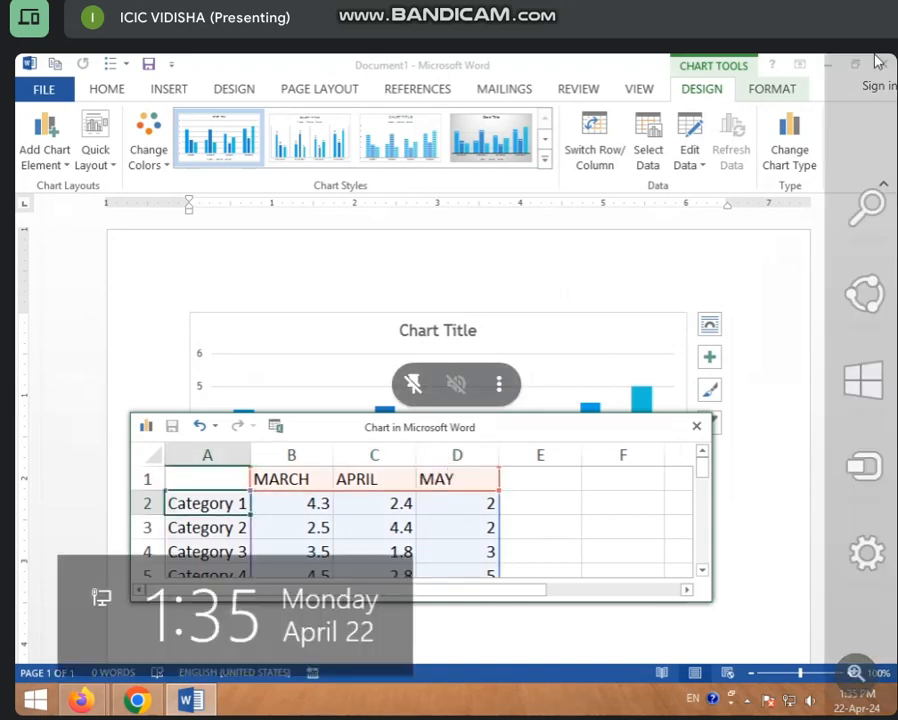
- Move the data sheet up clear of the chart's columns and rename Category 1 as BOOKS
{"action": "left_click", "coordinate": [518, 476]}
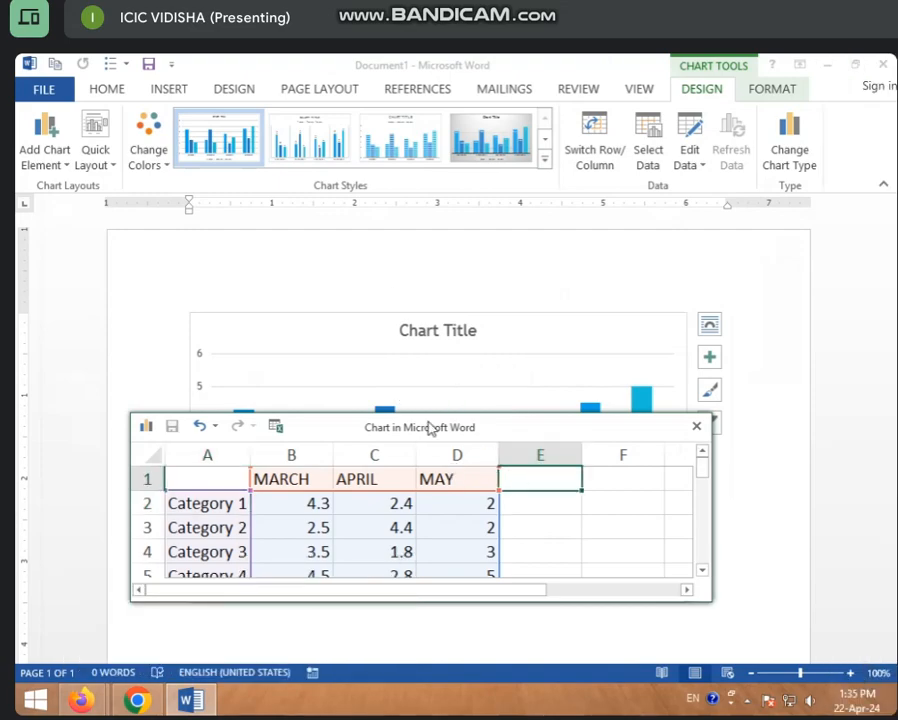
{"action": "left_click_drag", "start_coordinate": [430, 426], "coordinate": [445, 191]}
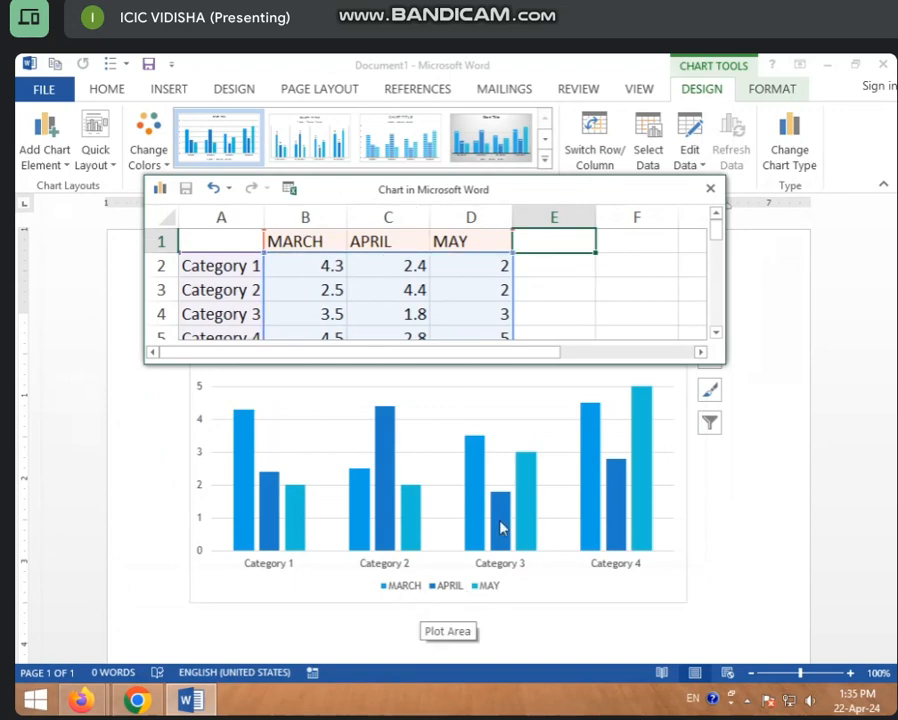
{"action": "left_click", "coordinate": [211, 266]}
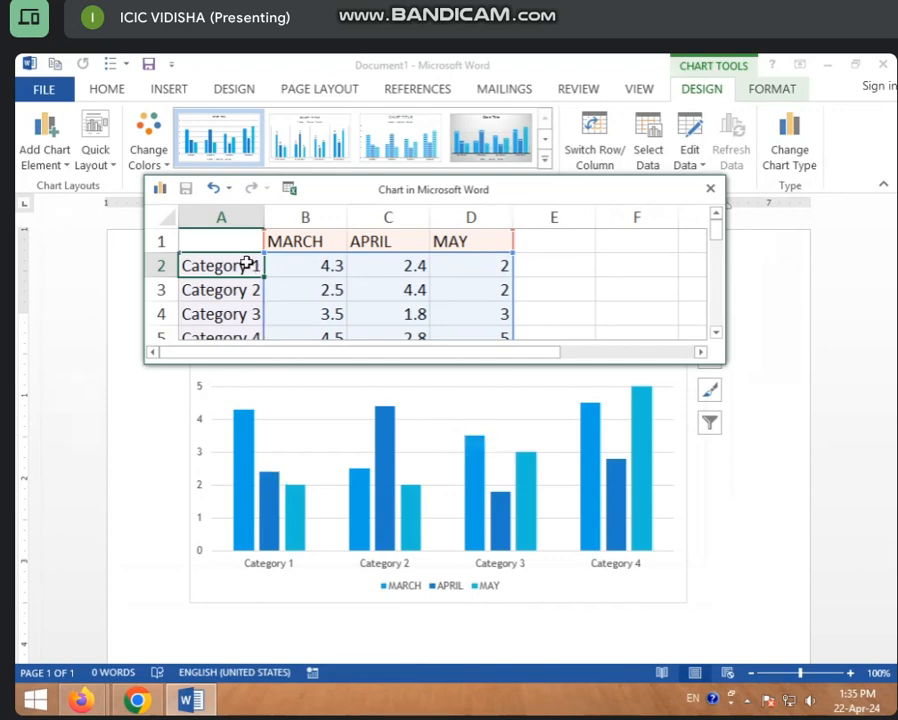
{"action": "type", "text": "BOO"}
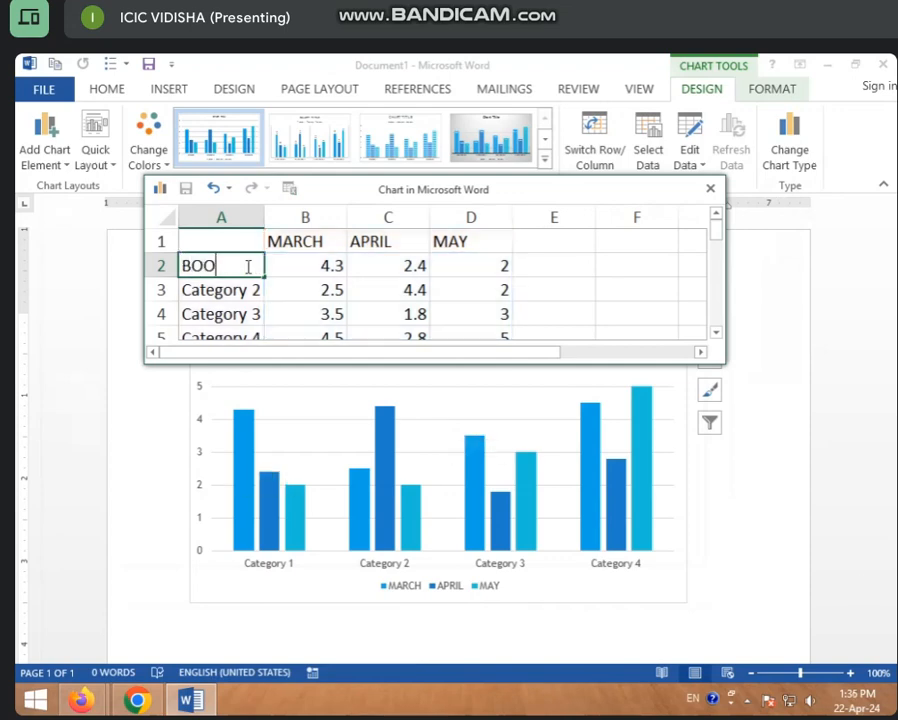
{"action": "type", "text": "KAS"}
{"action": "key", "text": "BackSpace"}
{"action": "key", "text": "BackSpace"}
{"action": "type", "text": "S"}
- Set the BOOKS values to 10 for MARCH, 15 for APRIL and 12 for MAY
{"action": "left_click", "coordinate": [322, 268]}
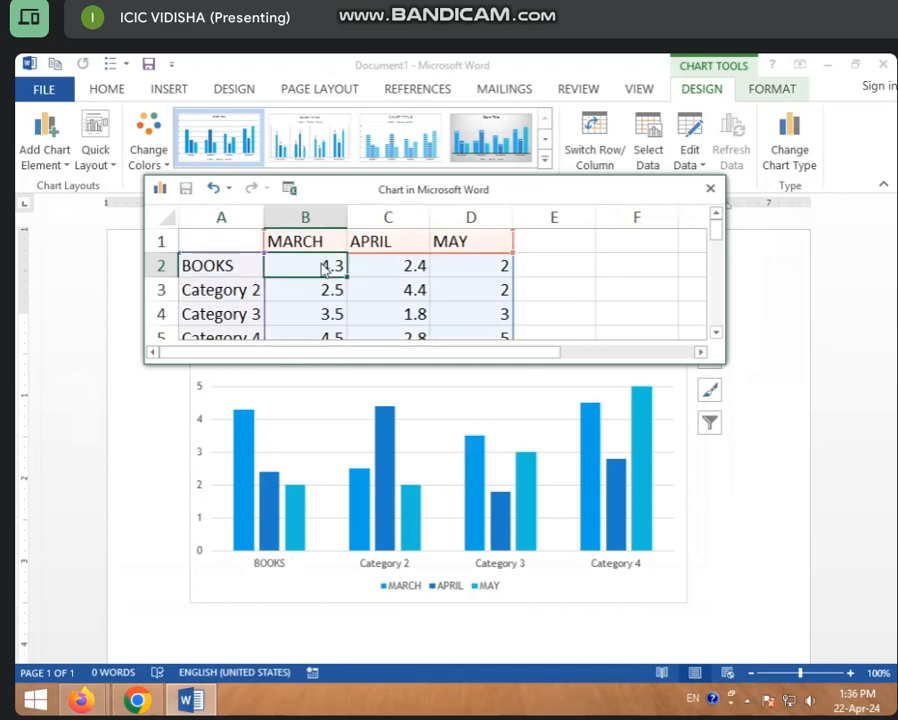
{"action": "type", "text": "10"}
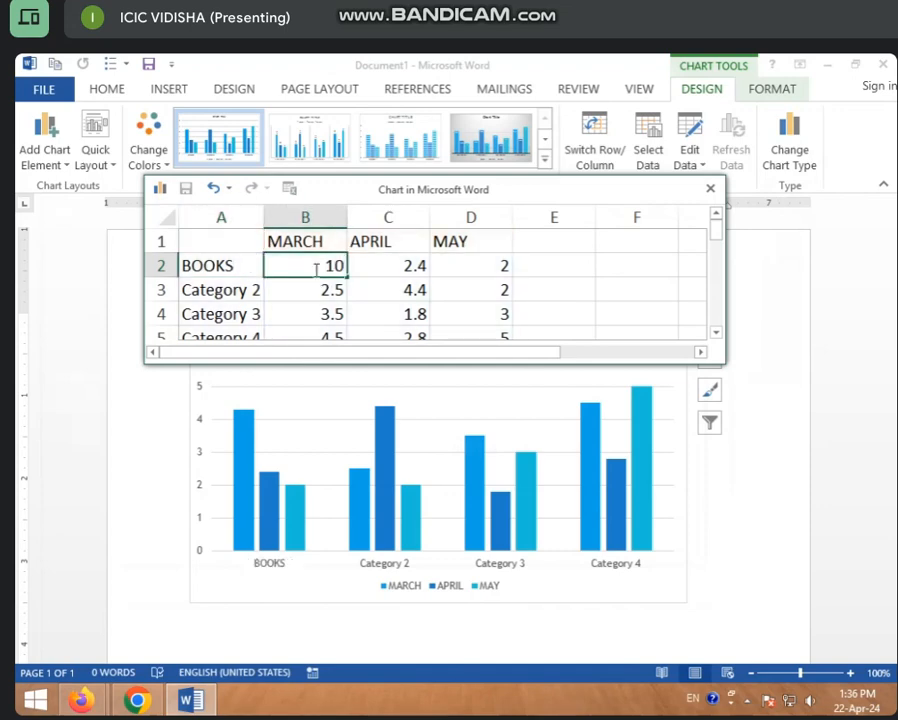
{"action": "left_click", "coordinate": [366, 268]}
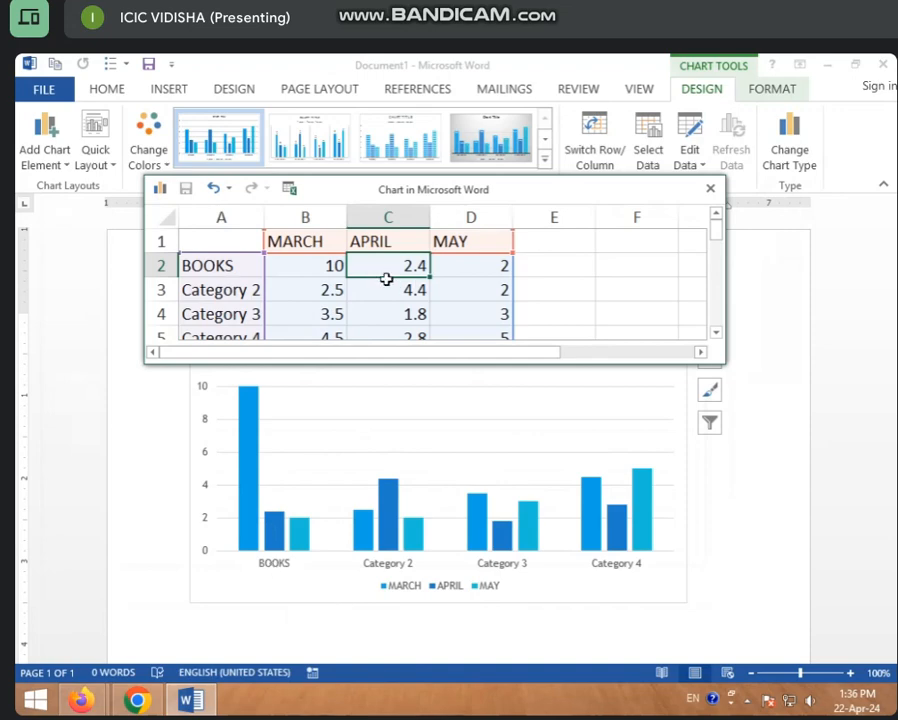
{"action": "type", "text": "15"}
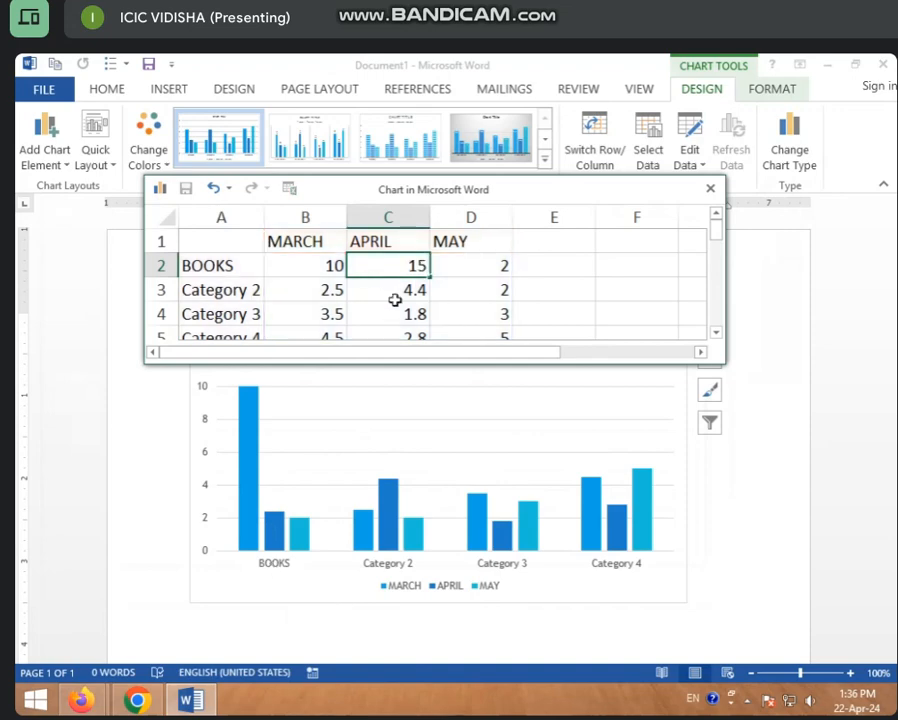
{"action": "left_click", "coordinate": [457, 271]}
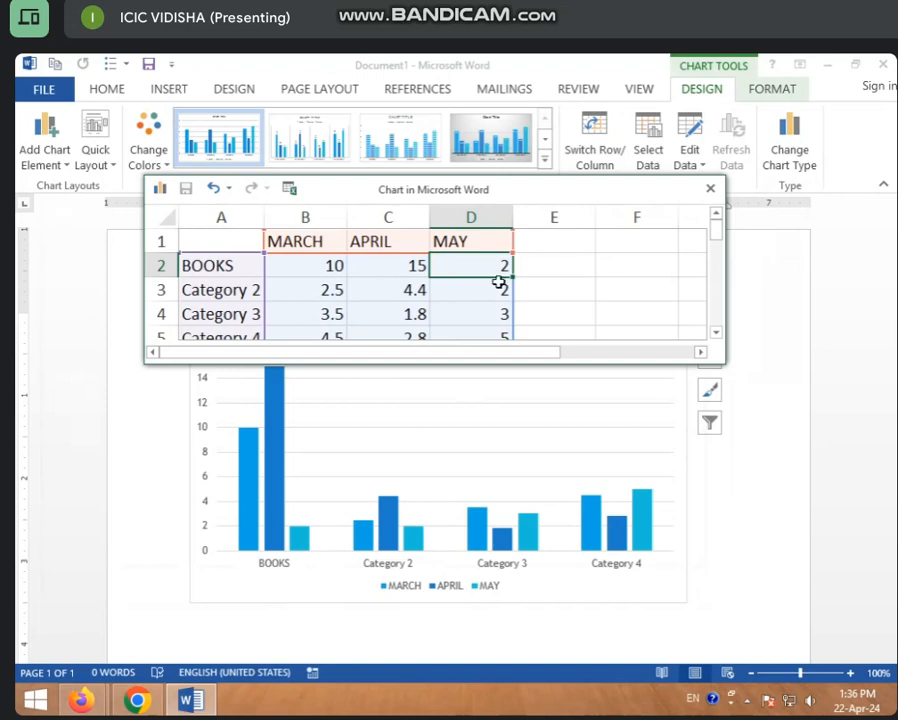
{"action": "type", "text": "12"}
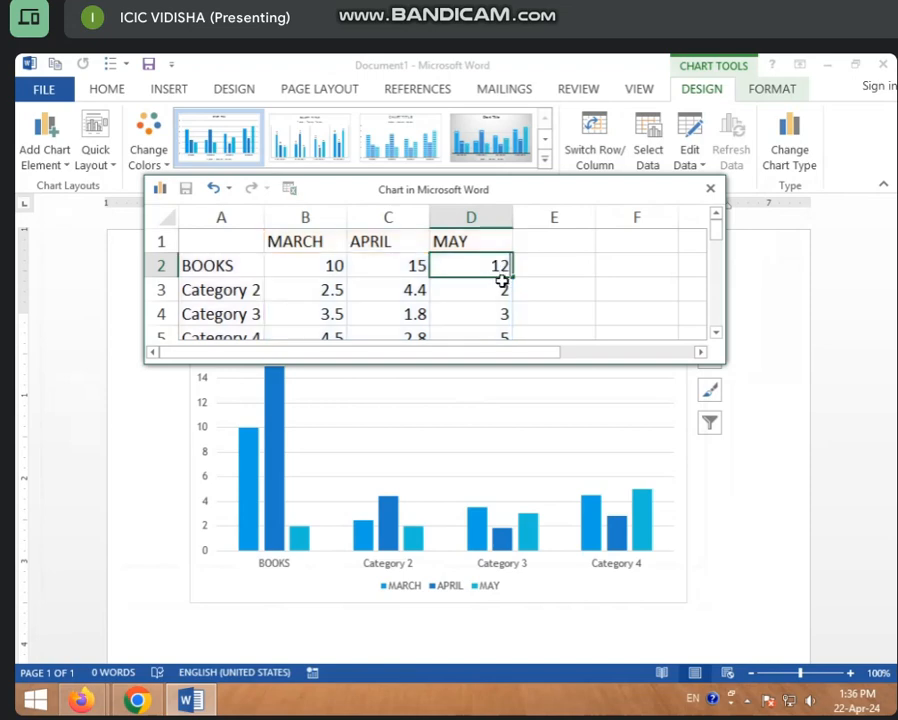
- Rename Category 2 as PEN and set its values to 15 for MARCH, 12 for APRIL and 9 for MAY
{"action": "left_click", "coordinate": [572, 296]}
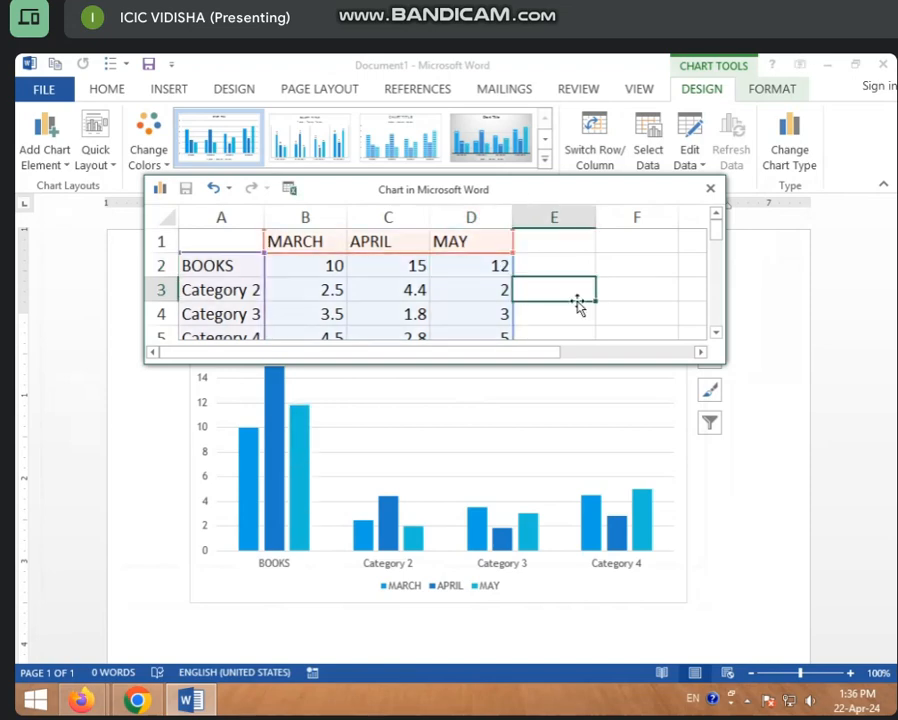
{"action": "left_click", "coordinate": [205, 292]}
{"action": "type", "text": "PEN"}
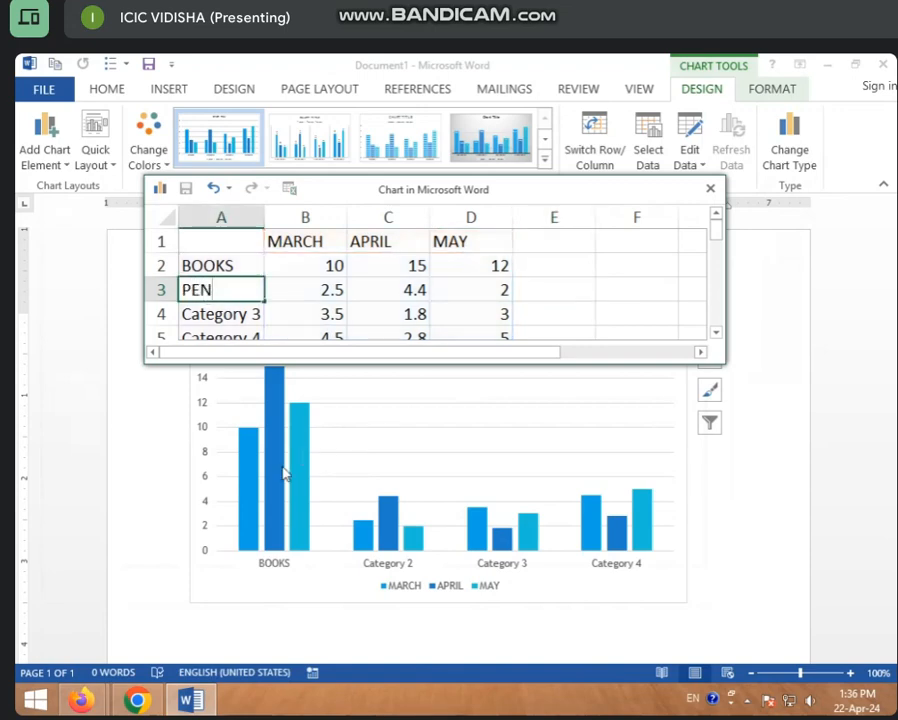
{"action": "left_click", "coordinate": [308, 290]}
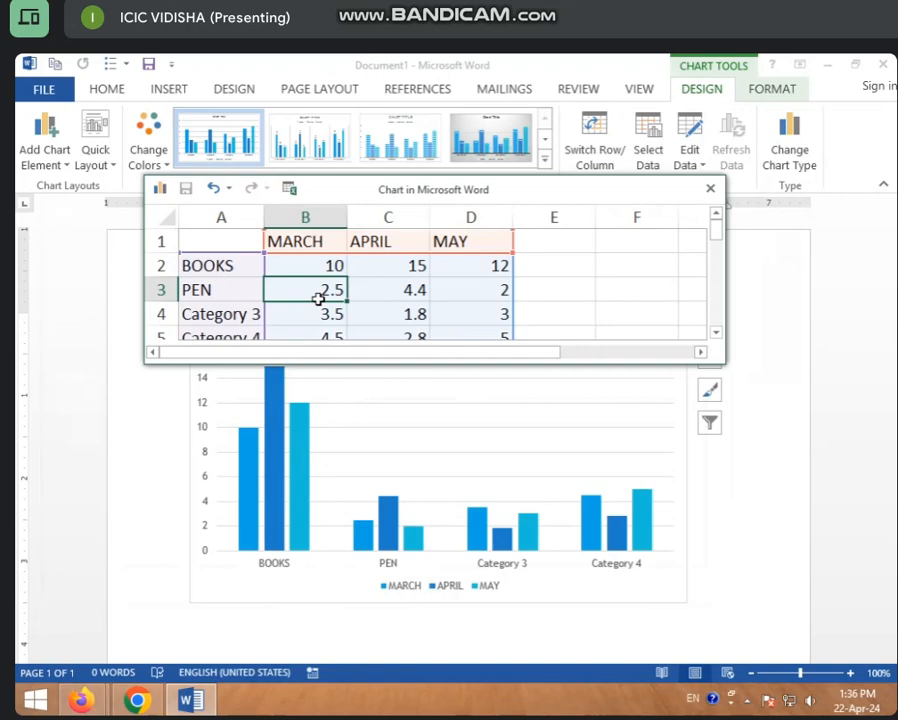
{"action": "type", "text": "15"}
{"action": "left_click", "coordinate": [375, 298]}
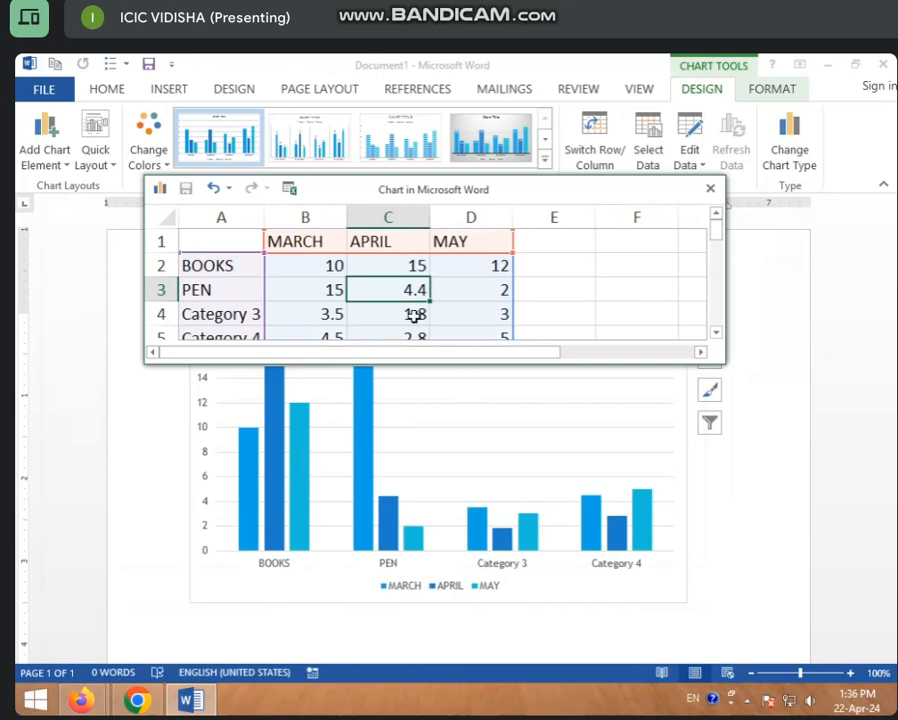
{"action": "type", "text": "12"}
{"action": "left_click", "coordinate": [460, 292]}
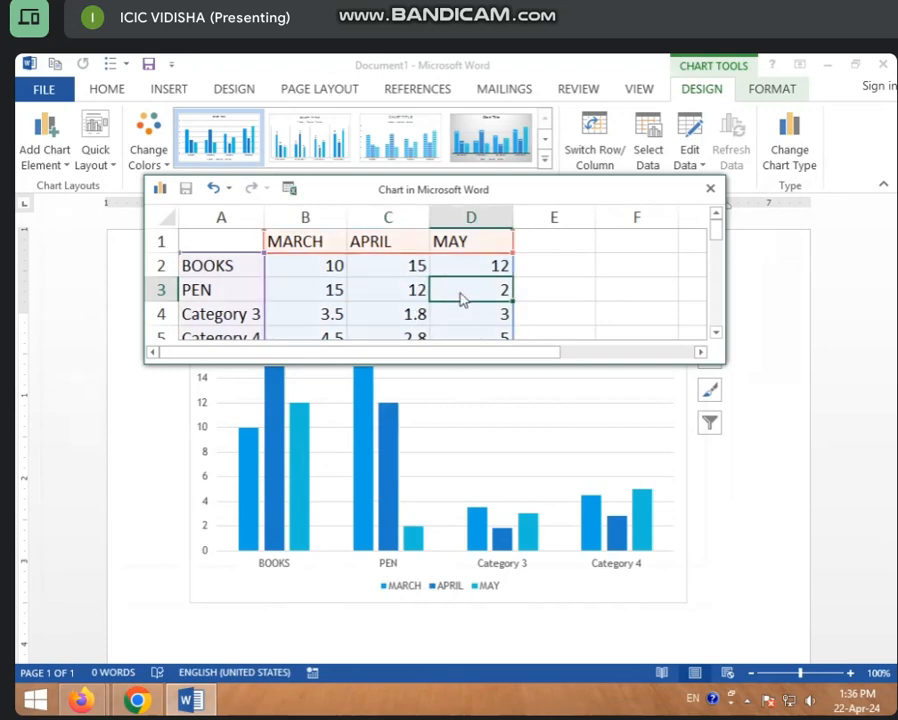
{"action": "type", "text": "9"}
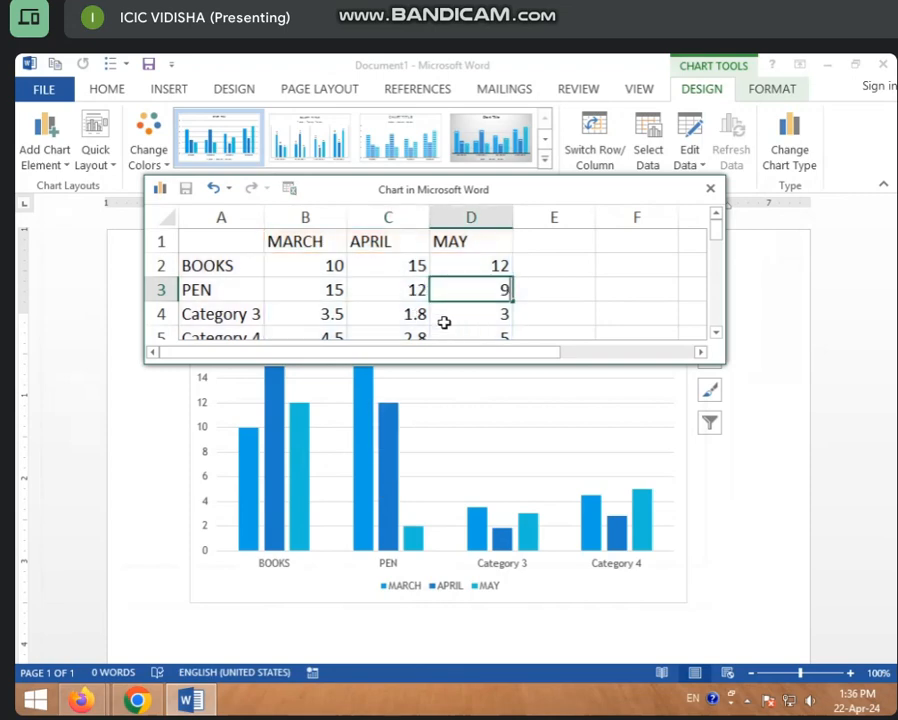
{"action": "left_click", "coordinate": [442, 320]}
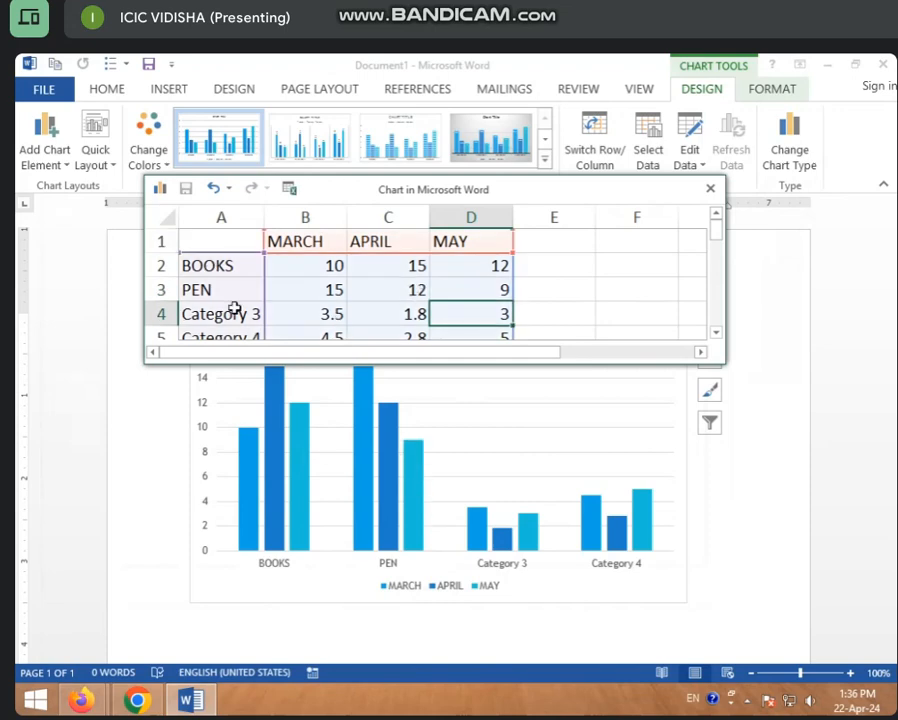
- Rename Category 3 as PENCIL in the chart data
{"action": "left_click", "coordinate": [318, 314]}
{"action": "left_click", "coordinate": [210, 315]}
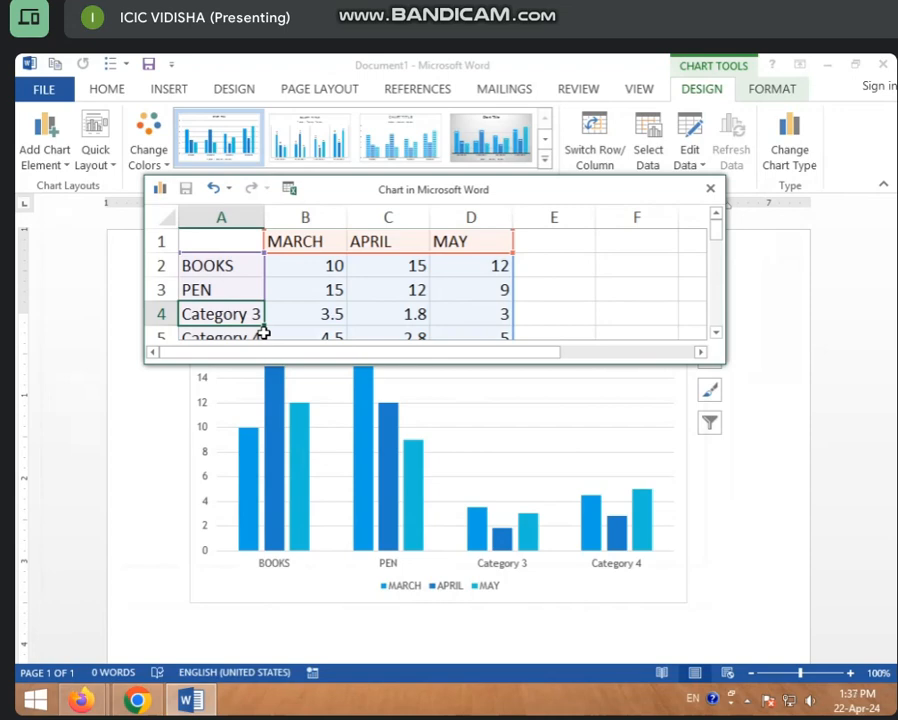
{"action": "type", "text": "PRNC"}
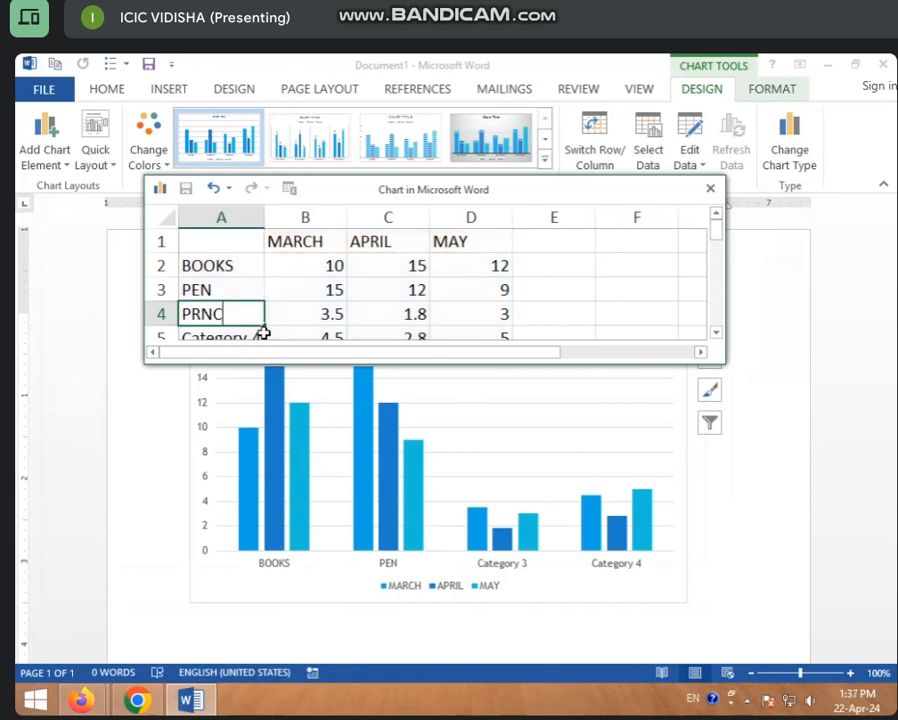
{"action": "type", "text": "IL"}
{"action": "left_click", "coordinate": [330, 312]}
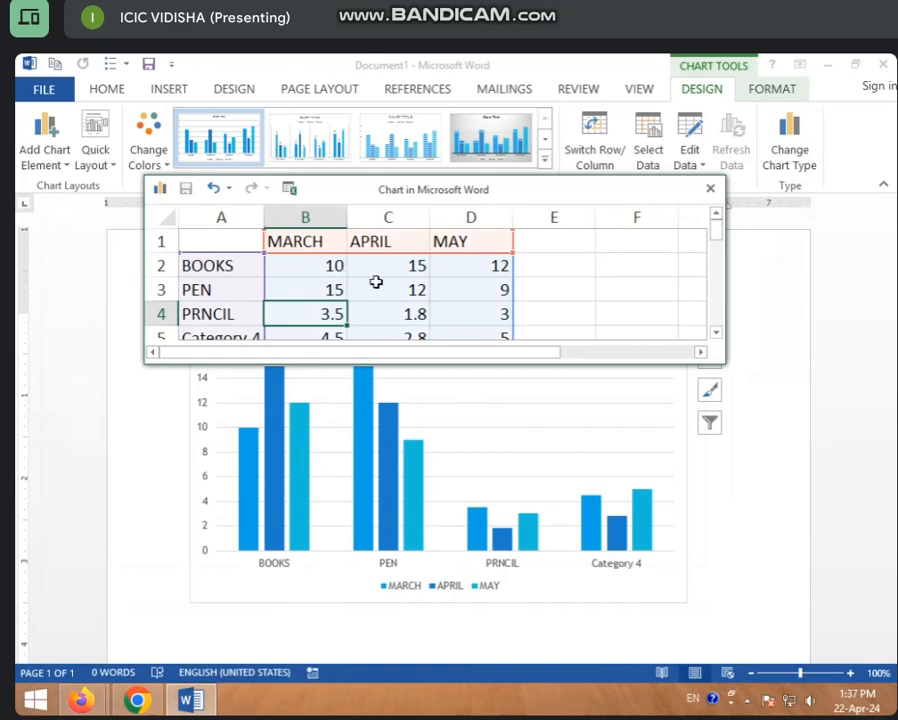
{"action": "left_click", "coordinate": [204, 313]}
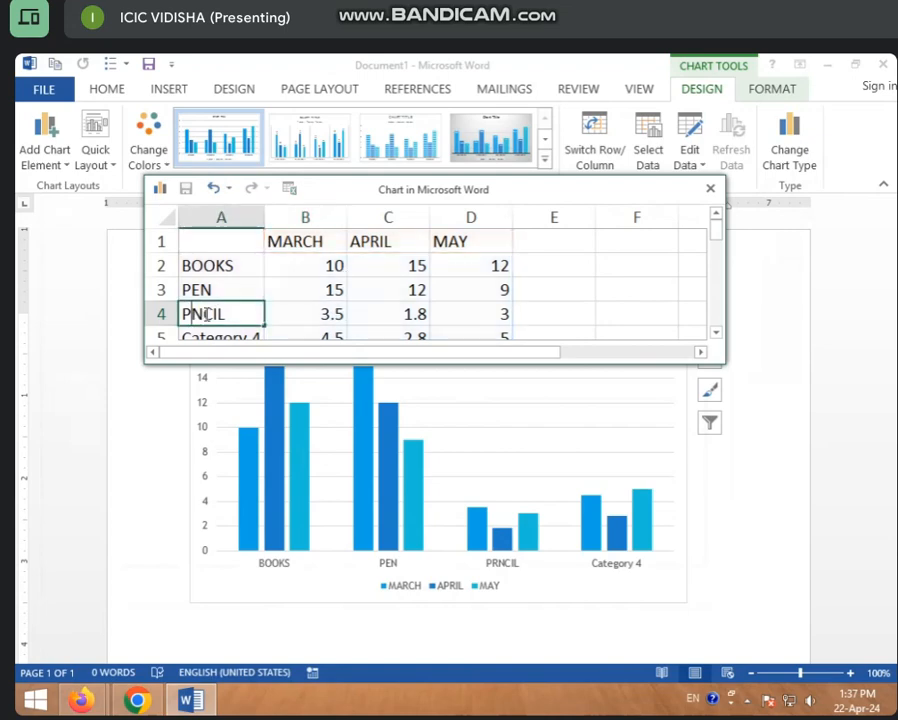
{"action": "type", "text": "PENCIL"}
{"action": "left_click", "coordinate": [268, 321]}
- Set the PENCIL values to 9 for MARCH, 10 for APRIL and 8 for MAY
{"action": "left_click", "coordinate": [325, 314]}
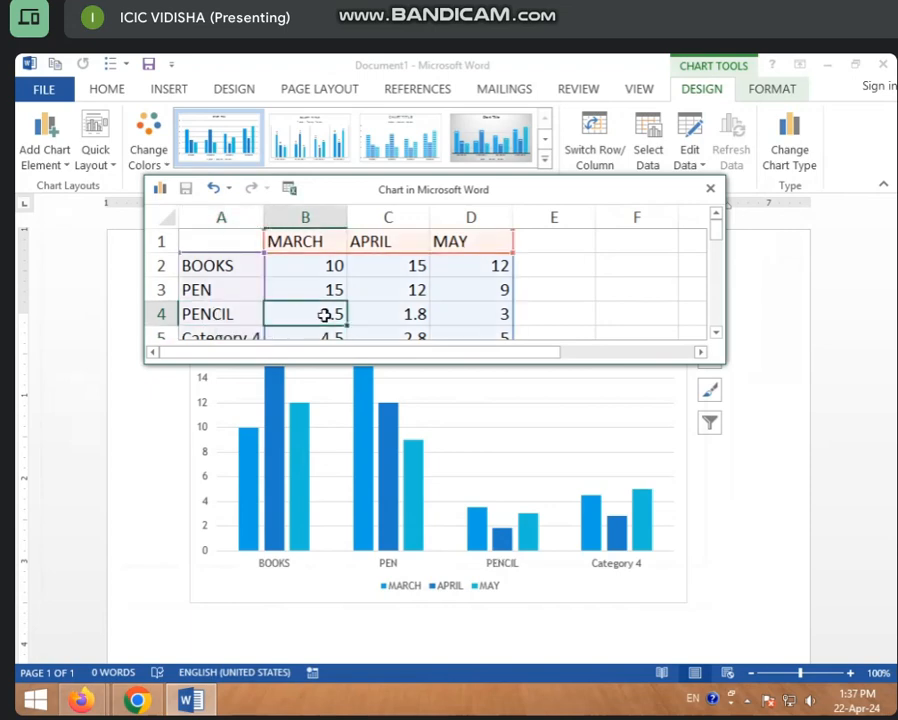
{"action": "type", "text": "9"}
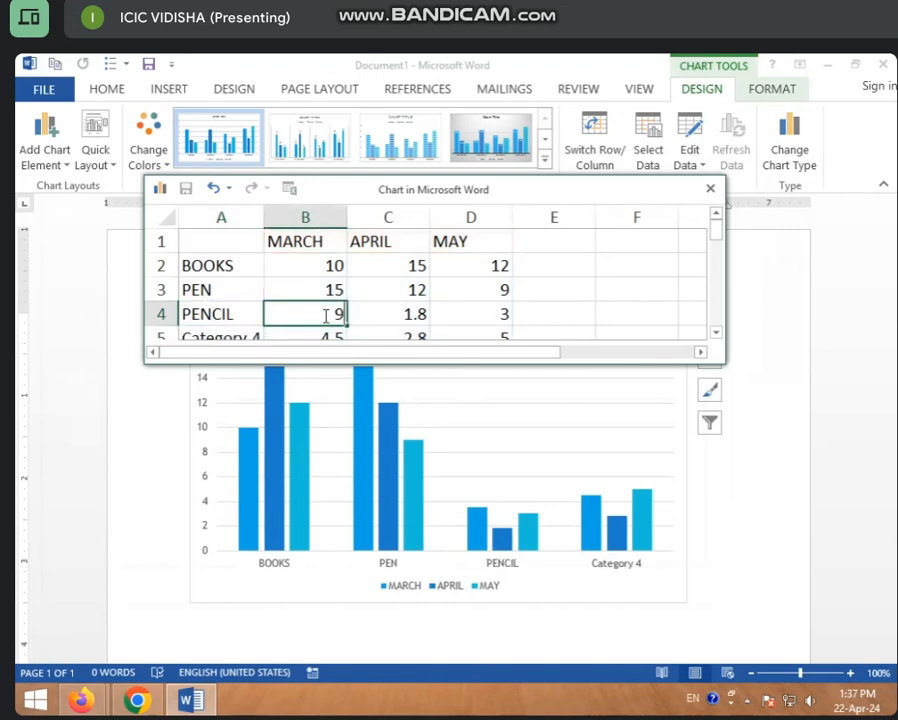
{"action": "key", "text": "Tab"}
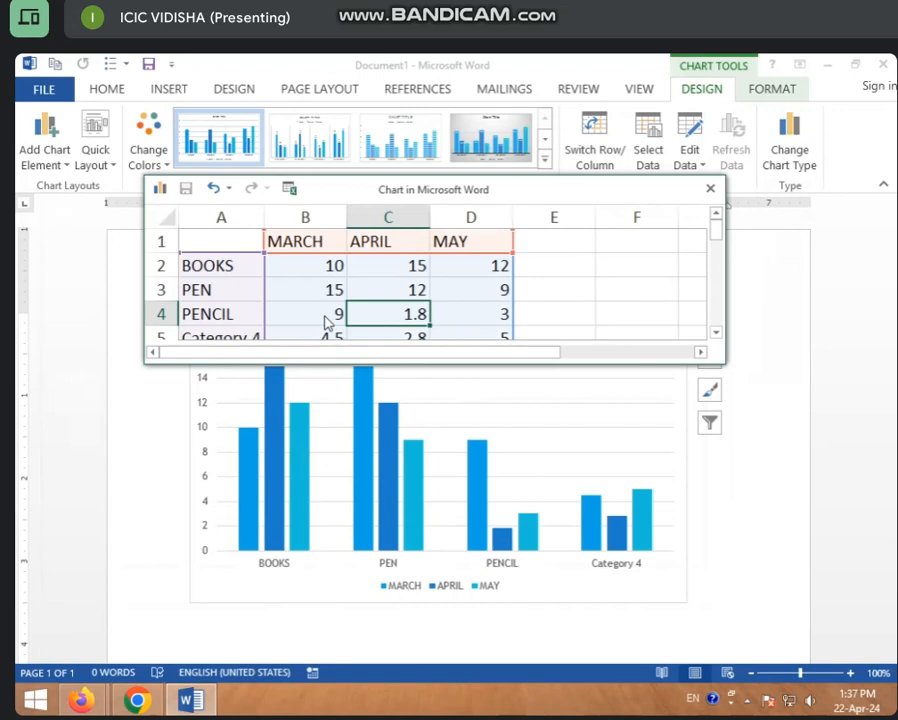
{"action": "left_click", "coordinate": [306, 264]}
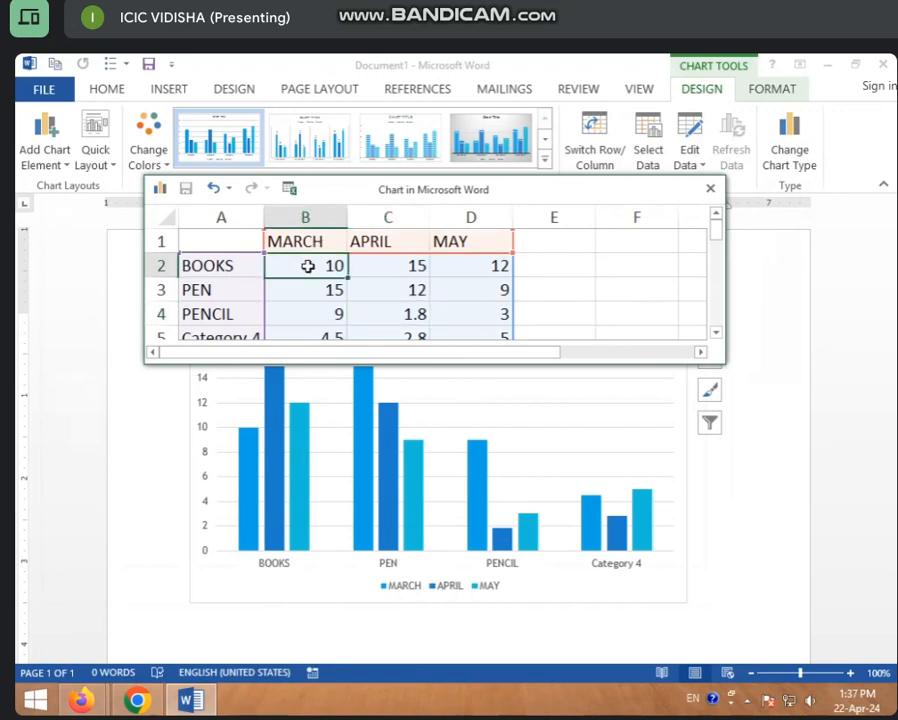
{"action": "left_click", "coordinate": [414, 266]}
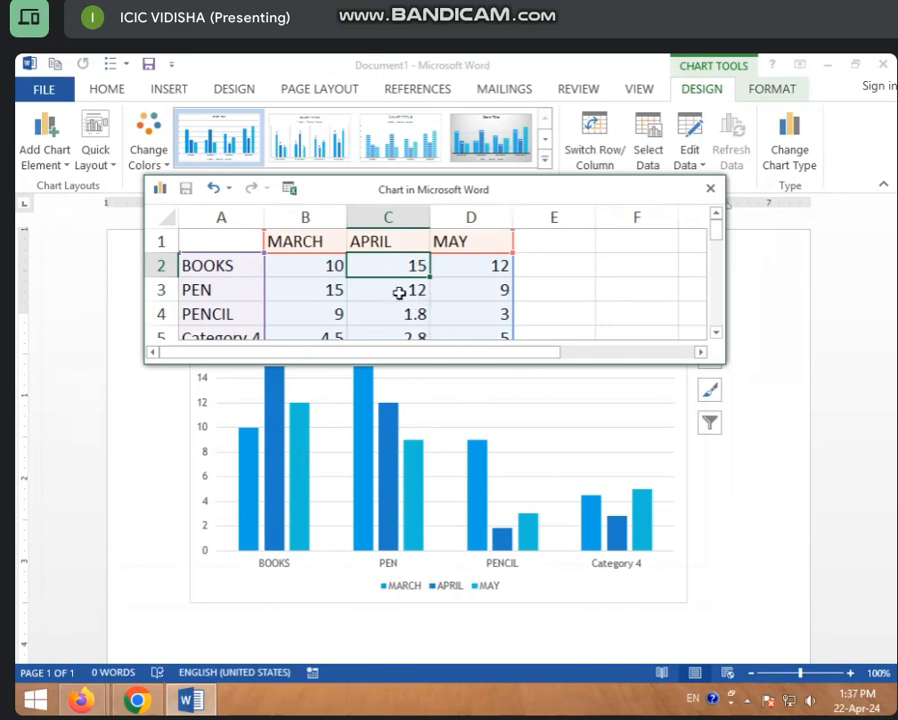
{"action": "left_click", "coordinate": [400, 291]}
{"action": "left_click", "coordinate": [342, 314]}
{"action": "left_click", "coordinate": [378, 318]}
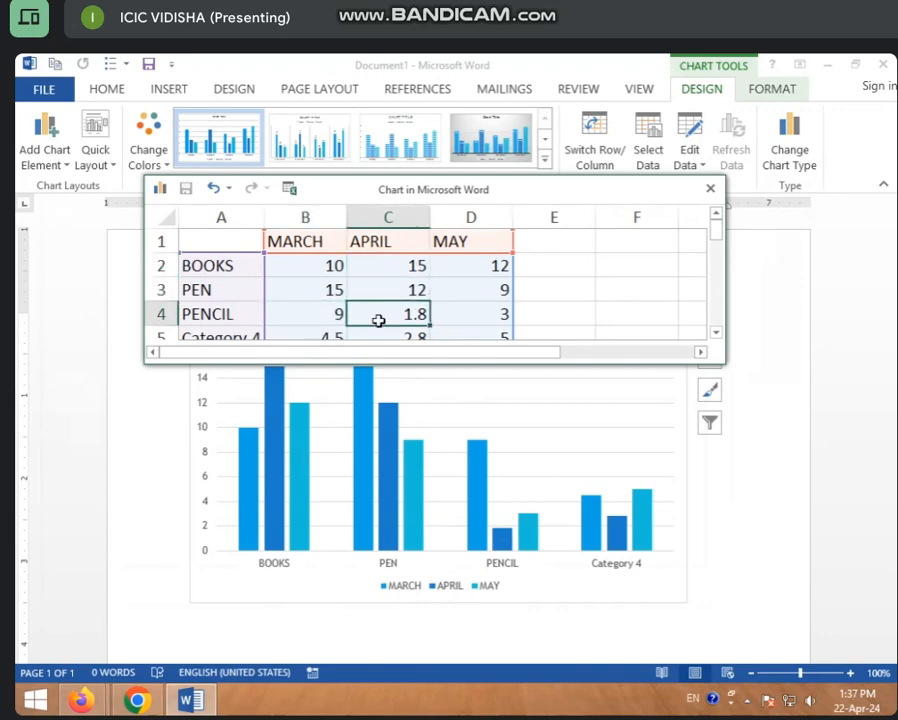
{"action": "type", "text": "10"}
{"action": "key", "text": "Tab"}
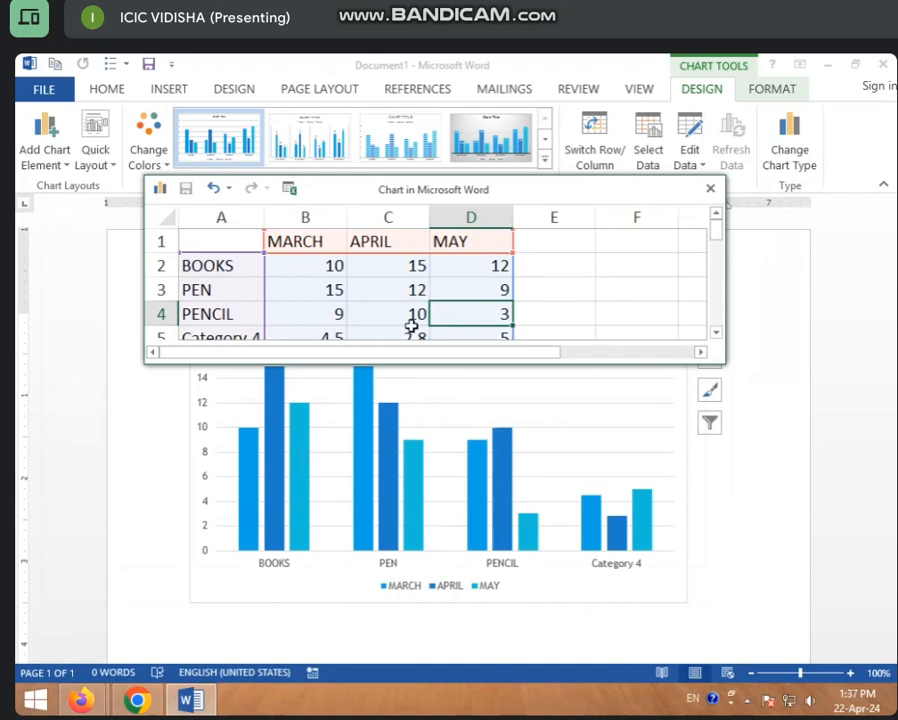
{"action": "type", "text": "8"}
{"action": "left_click", "coordinate": [354, 314]}
- Clear the Category 4 name and its values from row 5 of the chart data
{"action": "scroll", "coordinate": [236, 314], "scroll_direction": "down", "scroll_amount": 1}
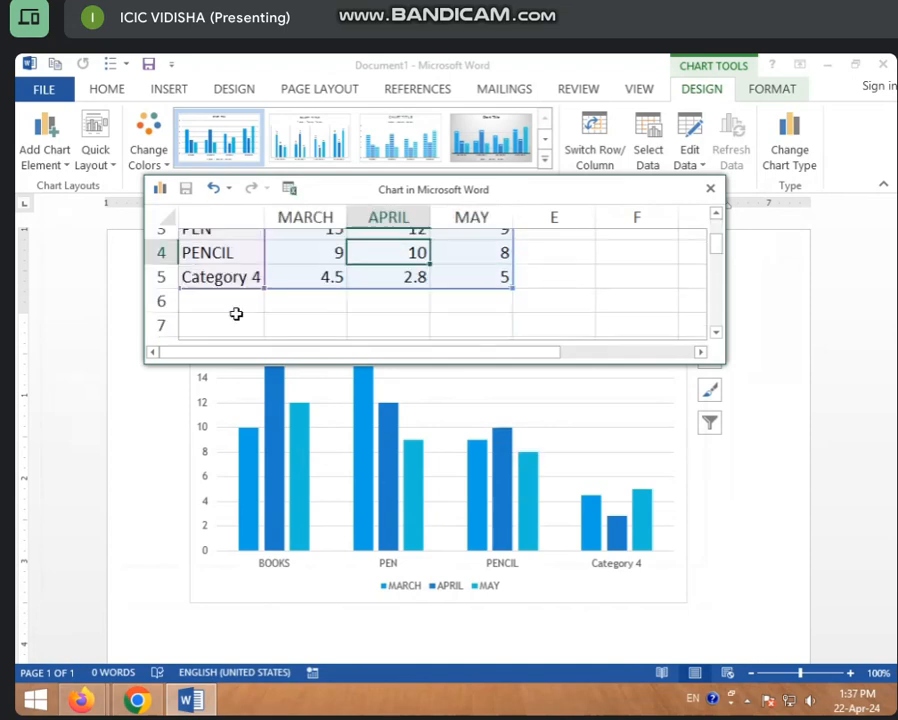
{"action": "left_click_drag", "start_coordinate": [200, 266], "coordinate": [500, 279]}
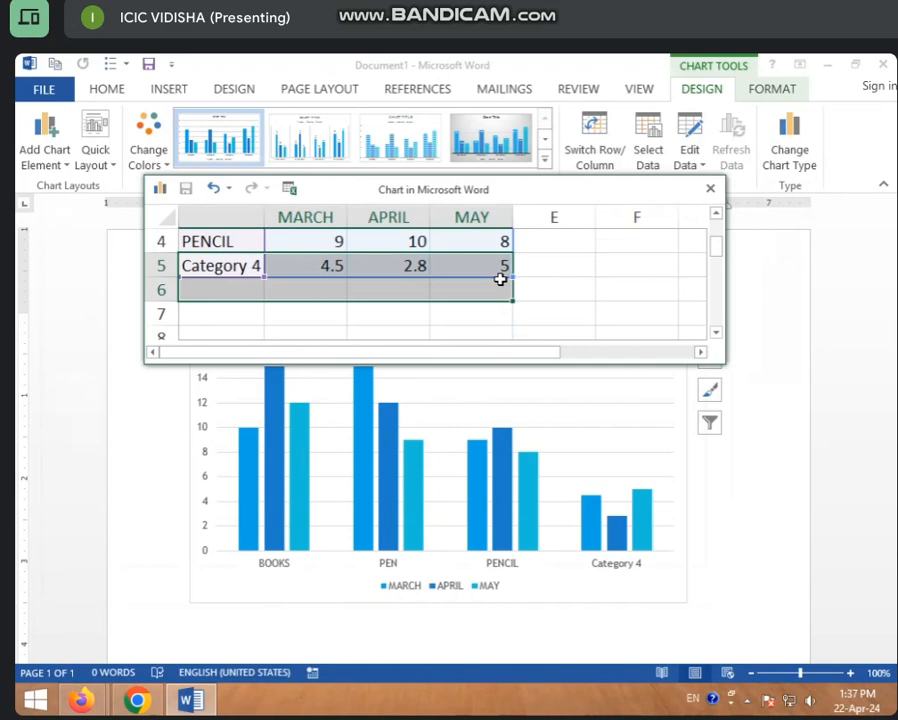
{"action": "key", "text": "Delete"}
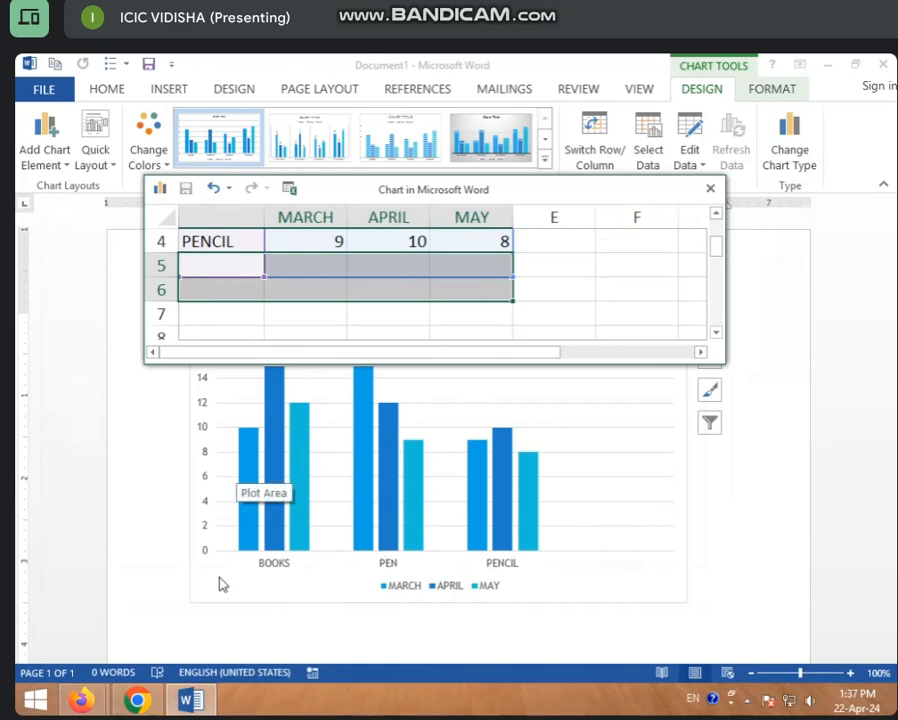
{"action": "left_click", "coordinate": [300, 292]}
- Add a JUNE series header in E1 and enter 10 as its BOOKS value
{"action": "scroll", "coordinate": [300, 294], "scroll_direction": "up", "scroll_amount": 1}
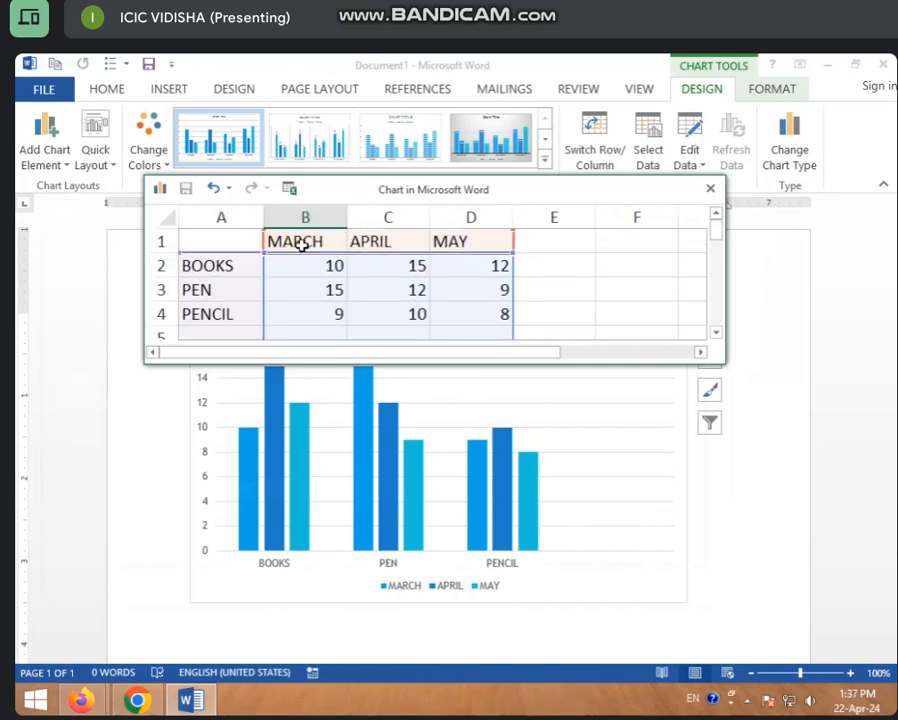
{"action": "left_click", "coordinate": [386, 241]}
{"action": "left_click", "coordinate": [470, 241]}
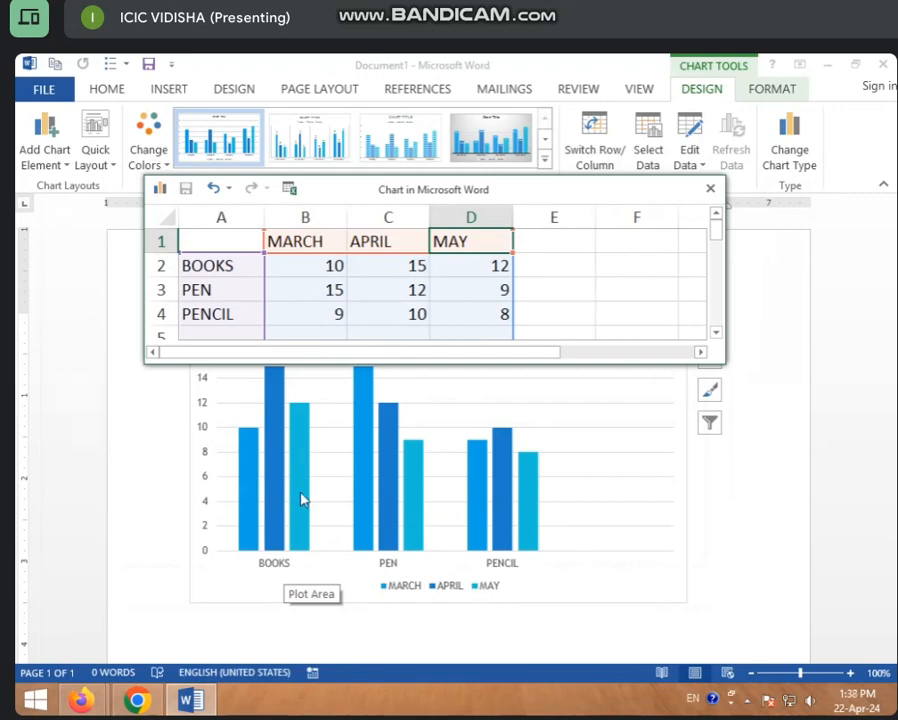
{"action": "left_click", "coordinate": [553, 247]}
{"action": "type", "text": "JUNE"}
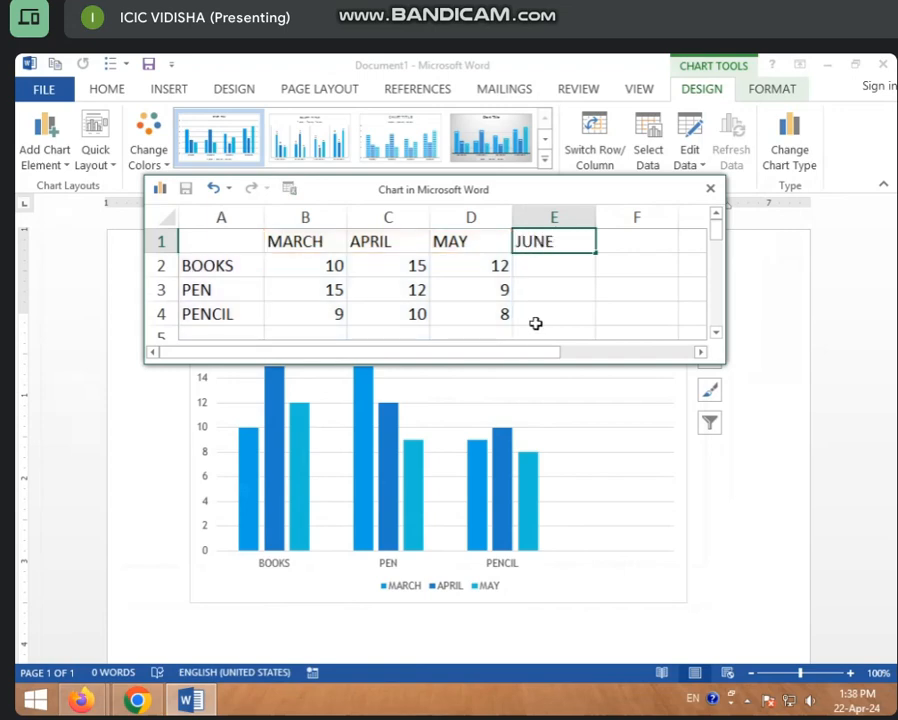
{"action": "left_click", "coordinate": [568, 262]}
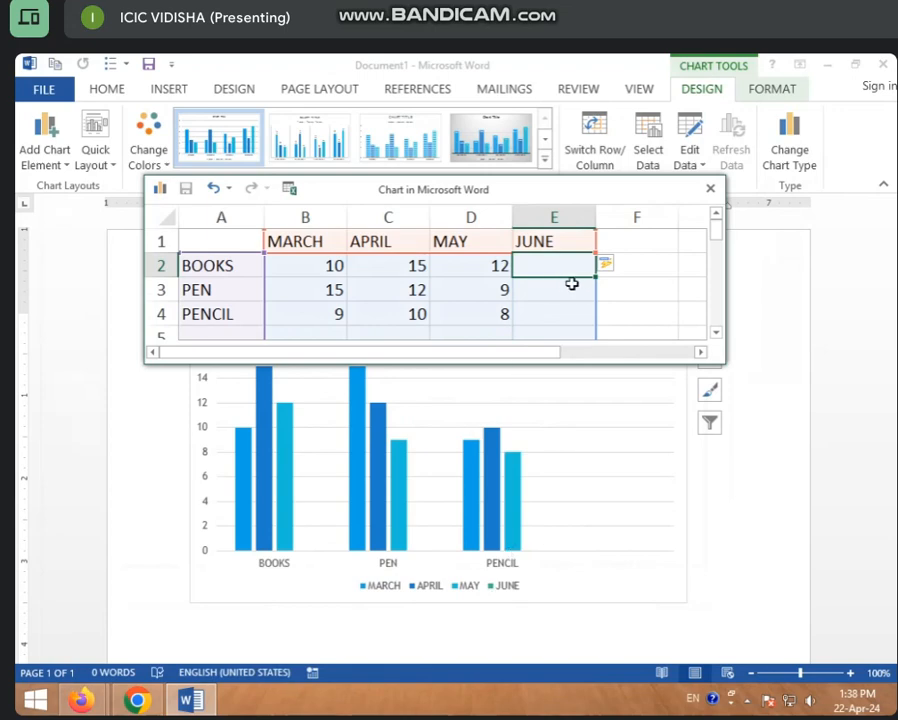
{"action": "type", "text": "10"}
{"action": "key", "text": "Return"}
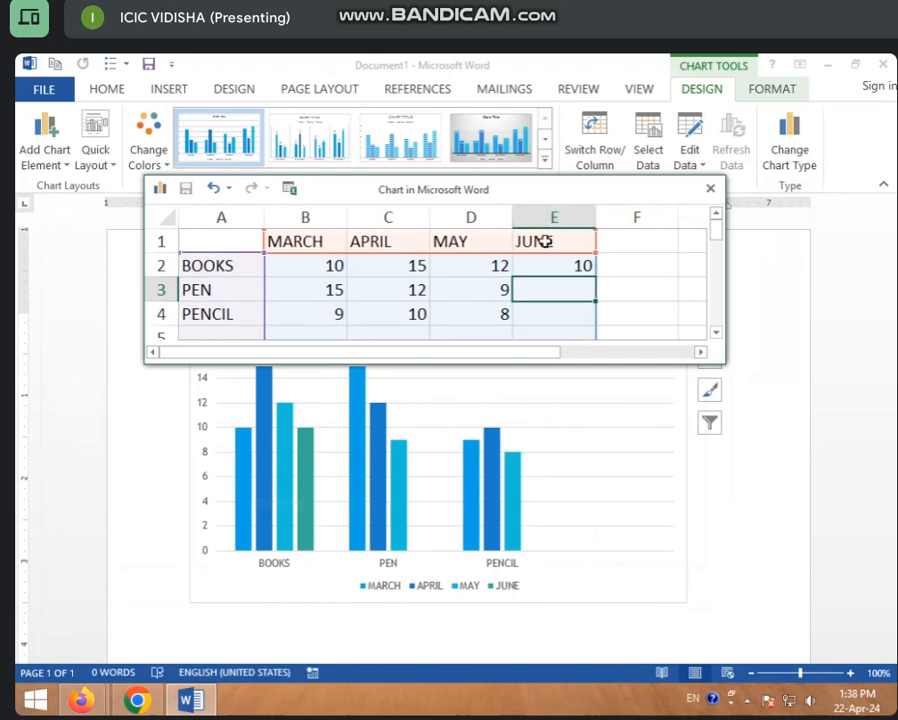
- Clear the JUNE header and its value from E1:E3 and close the chart's data sheet
{"action": "left_click_drag", "start_coordinate": [543, 241], "coordinate": [553, 287]}
{"action": "key", "text": "Delete"}
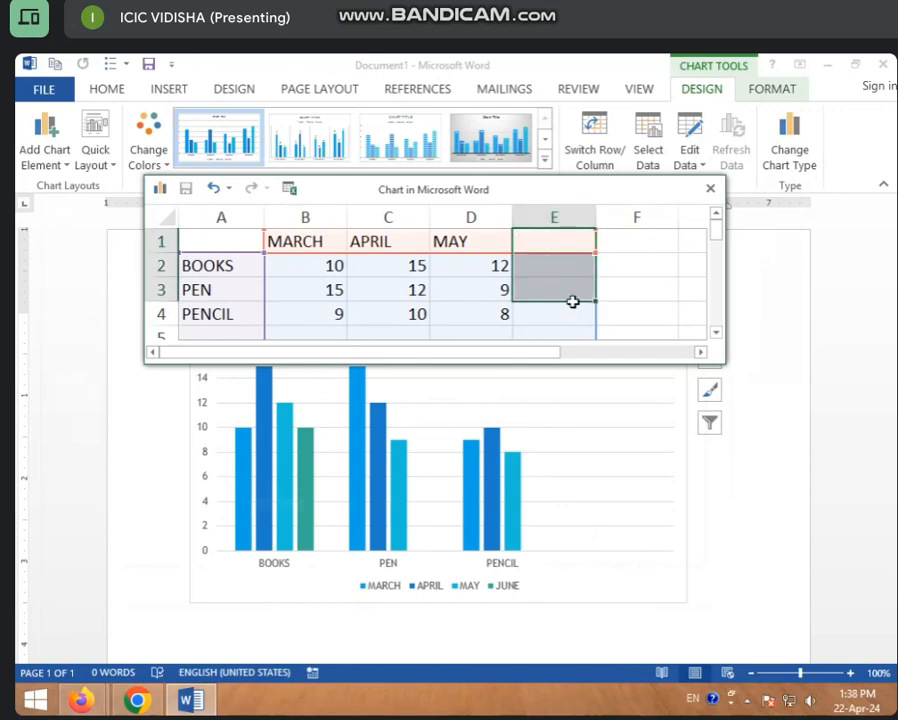
{"action": "scroll", "coordinate": [556, 293], "scroll_direction": "down", "scroll_amount": 1}
{"action": "scroll", "coordinate": [556, 293], "scroll_direction": "up", "scroll_amount": 1}
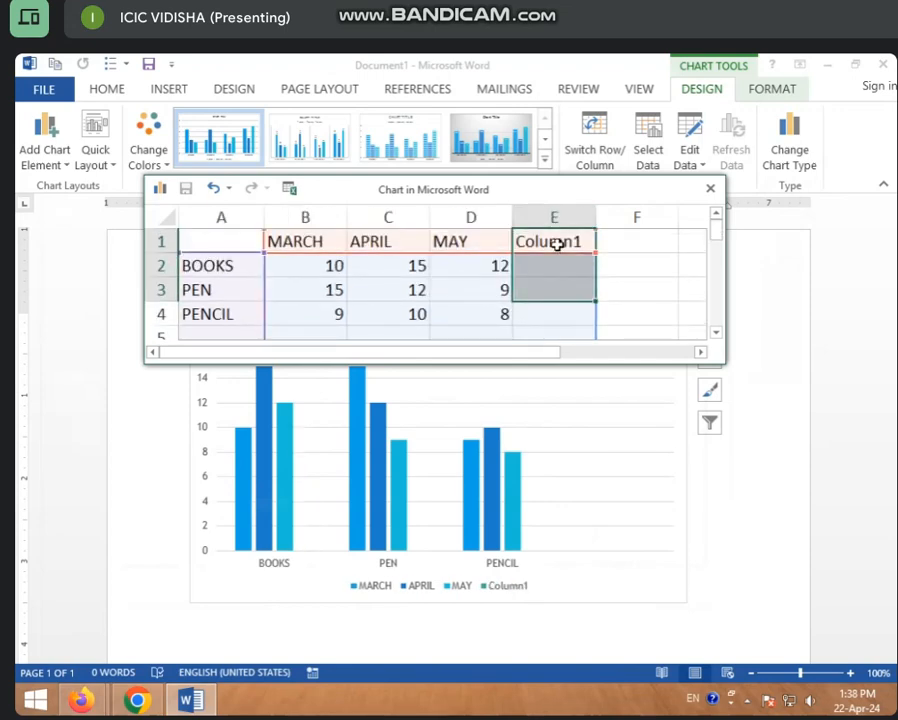
{"action": "left_click", "coordinate": [554, 244]}
{"action": "left_click", "coordinate": [710, 190]}
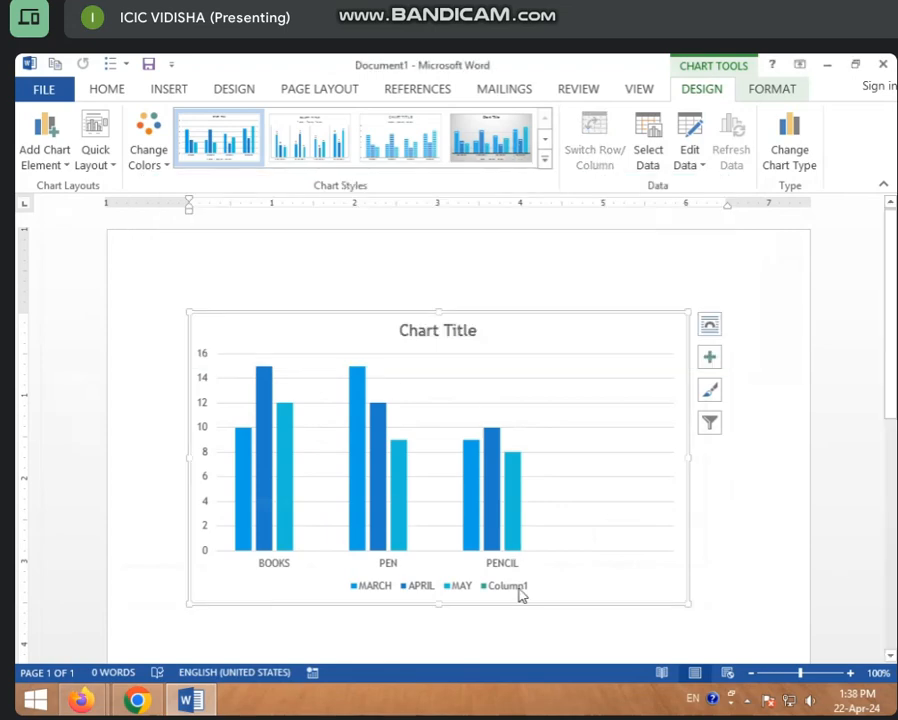
- Examine the chart's columns, reading the monthly values for BOOKS, PEN and PENCIL
{"action": "left_click_drag", "start_coordinate": [509, 314], "coordinate": [482, 281]}
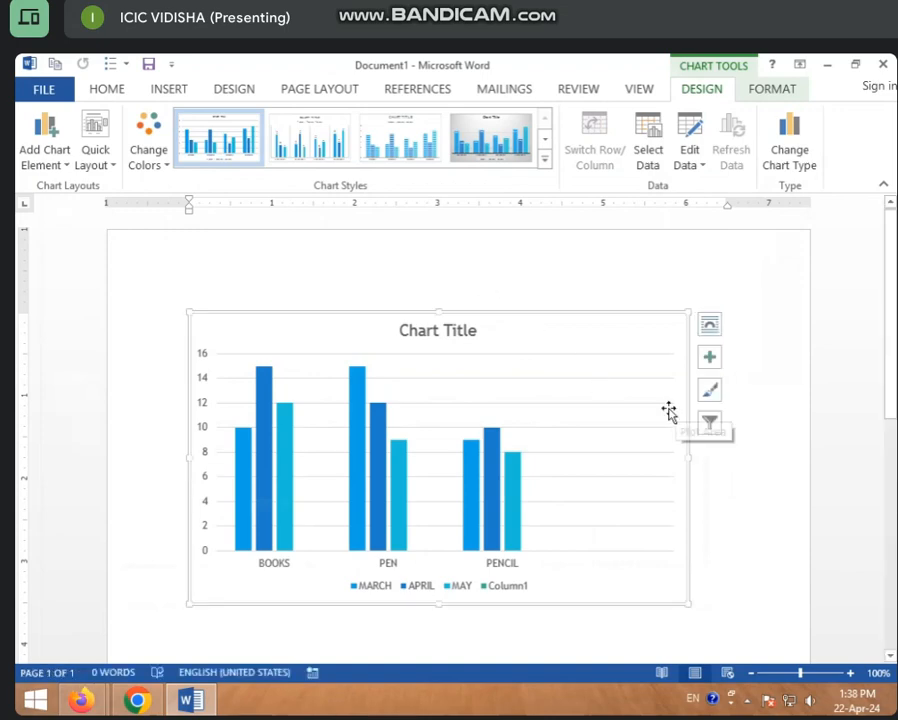
{"action": "scroll", "coordinate": [484, 500], "scroll_direction": "down", "scroll_amount": 1}
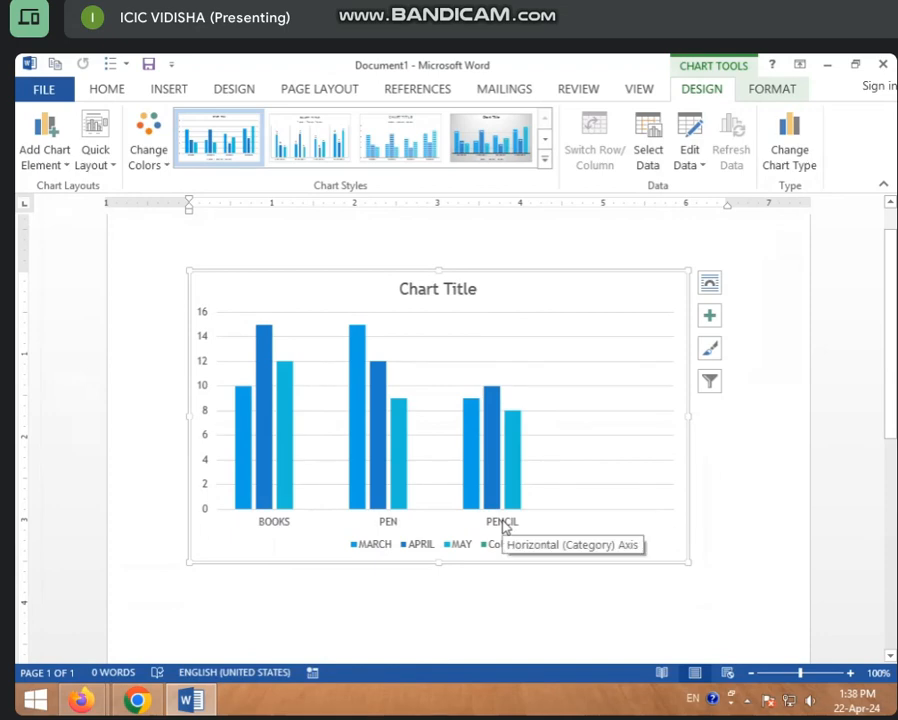
{"action": "mouse_move", "coordinate": [247, 481]}
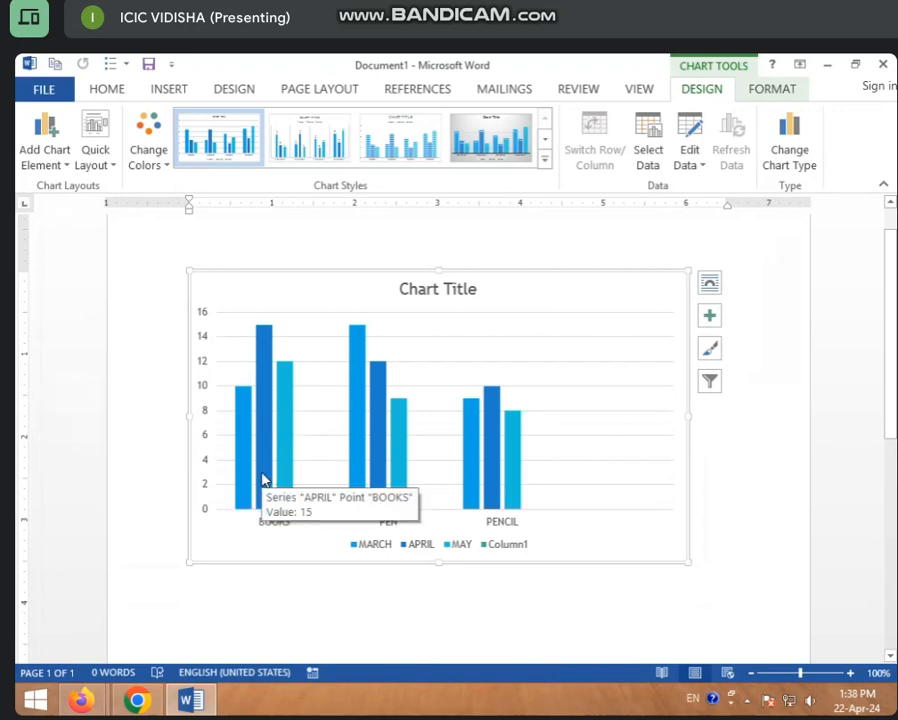
{"action": "mouse_move", "coordinate": [294, 469]}
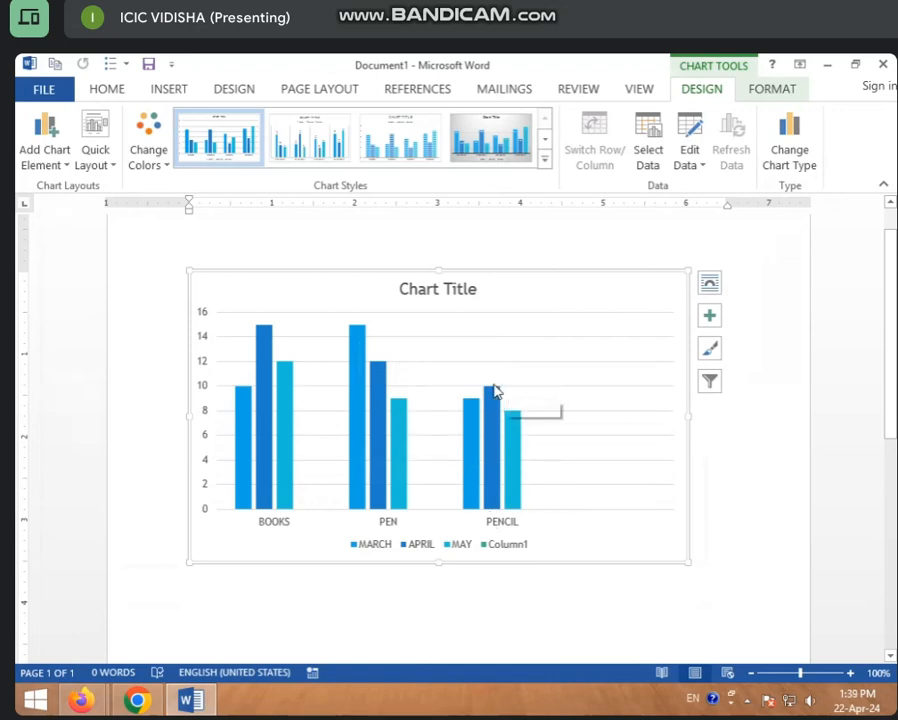
{"action": "mouse_move", "coordinate": [514, 430]}
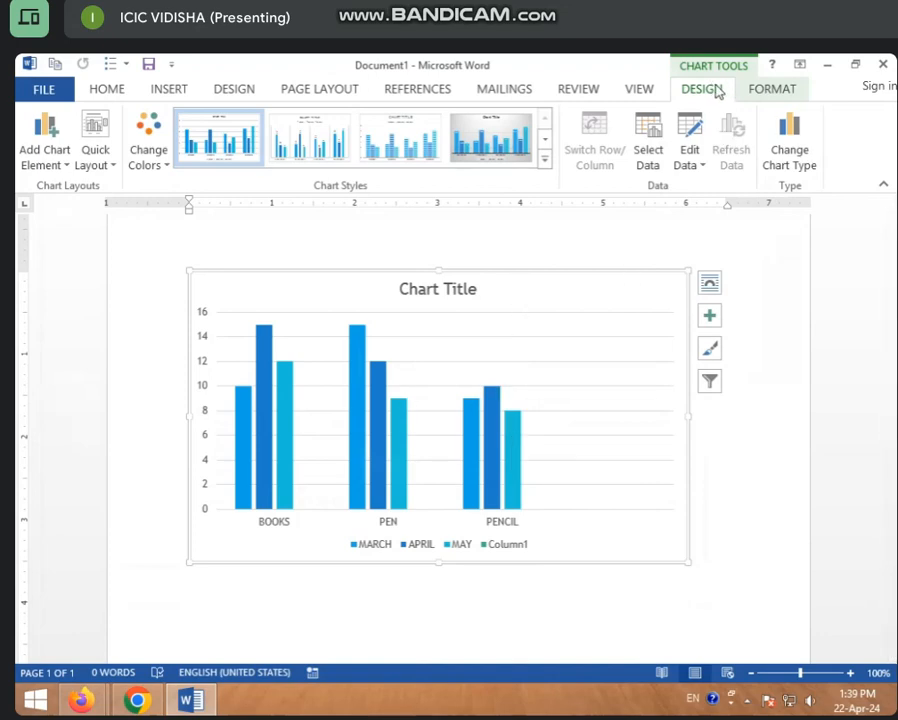
{"action": "left_click", "coordinate": [776, 90]}
{"action": "left_click", "coordinate": [700, 90]}
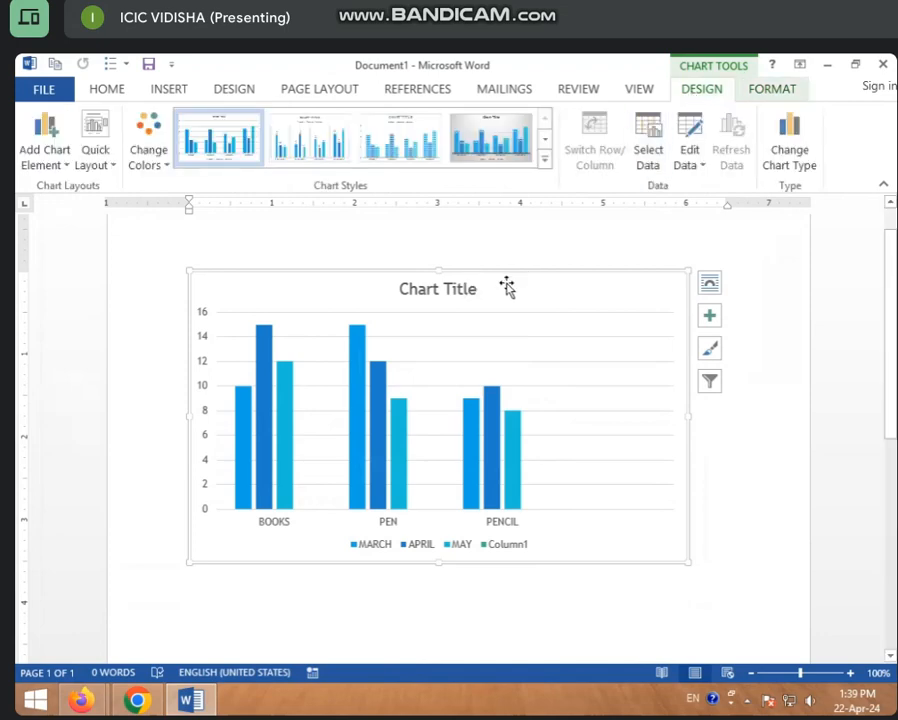
{"action": "left_click", "coordinate": [450, 289]}
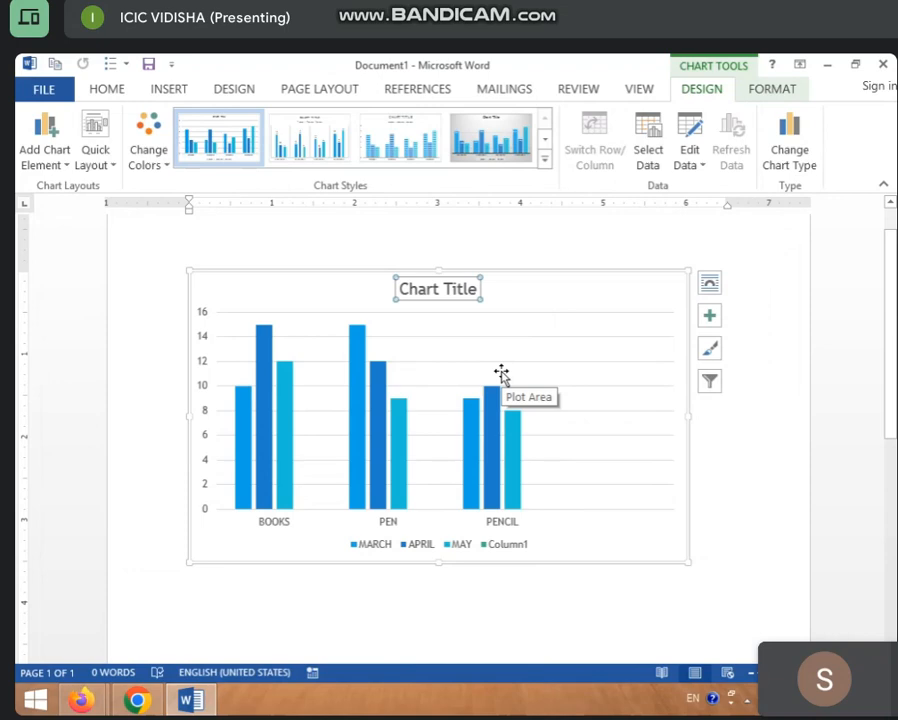
{"action": "key", "text": "ctrl+z"}
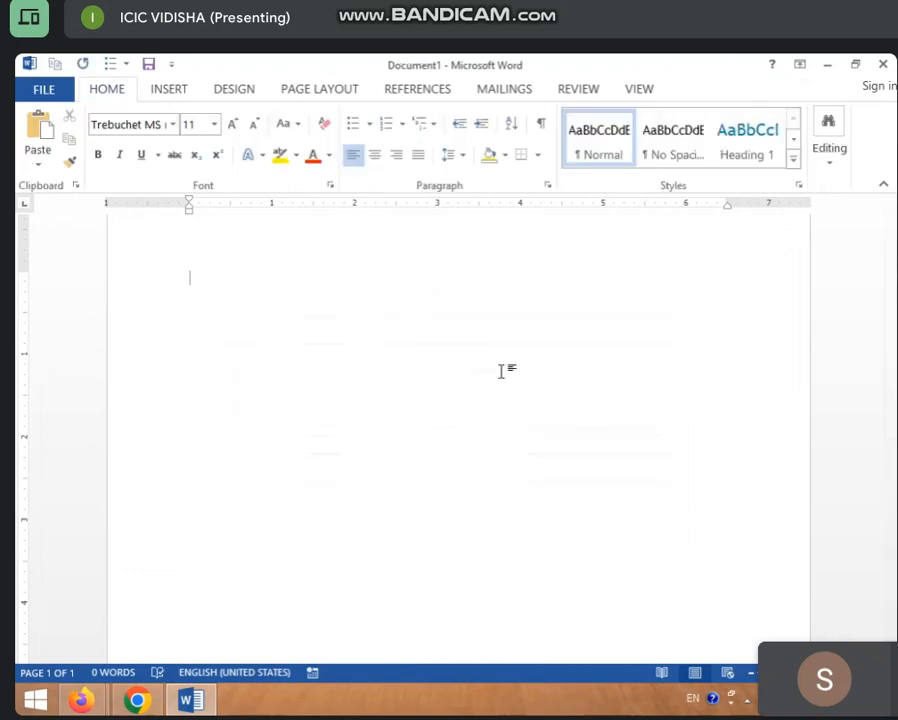
{"action": "key", "text": "ctrl+z"}
{"action": "key", "text": "ctrl+z"}
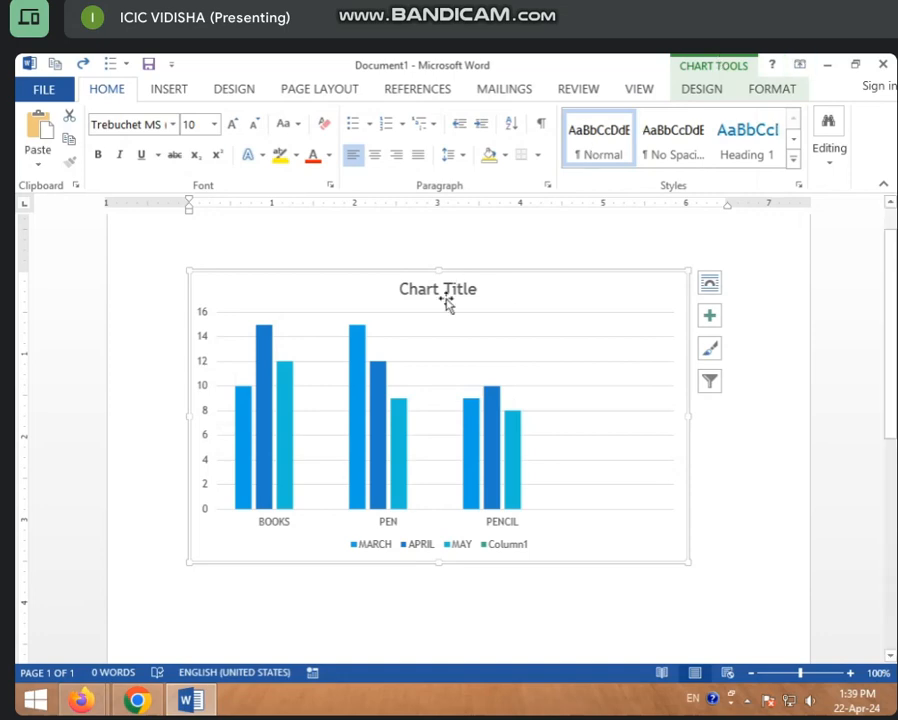
- Replace the chart title's text with VIDYA SHOPE and close the title formatting pane
{"action": "double_click", "coordinate": [440, 288]}
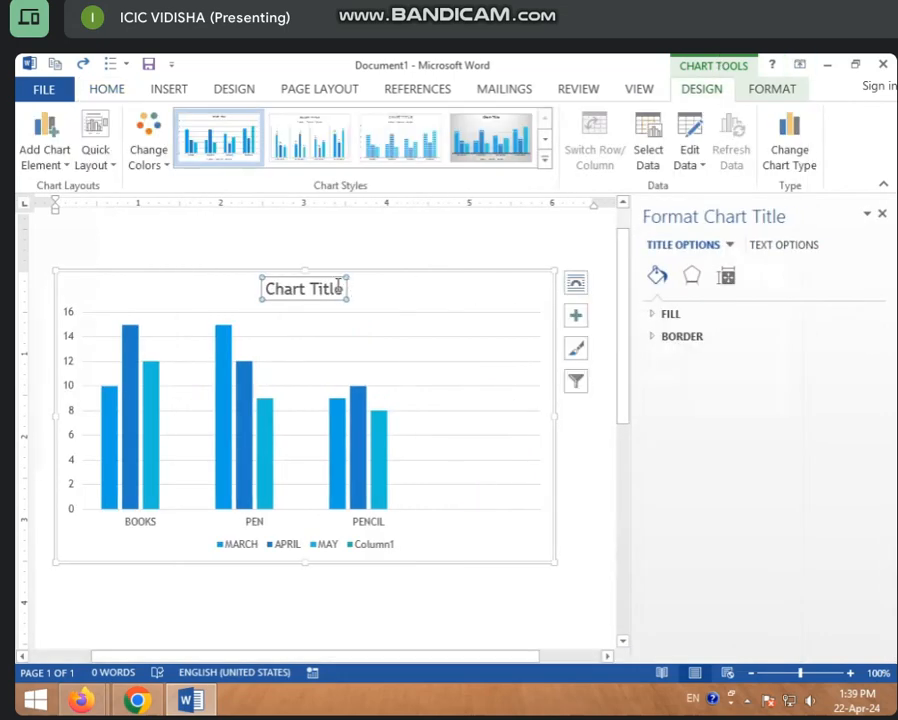
{"action": "left_click", "coordinate": [338, 288]}
{"action": "left_click_drag", "start_coordinate": [343, 289], "coordinate": [272, 292]}
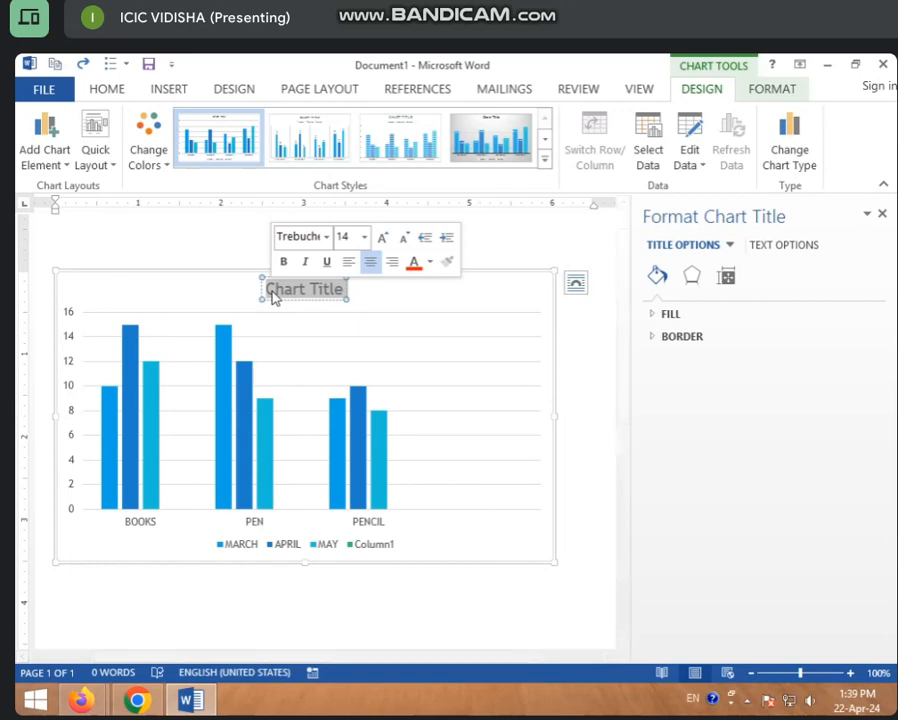
{"action": "type", "text": "VIDYA"}
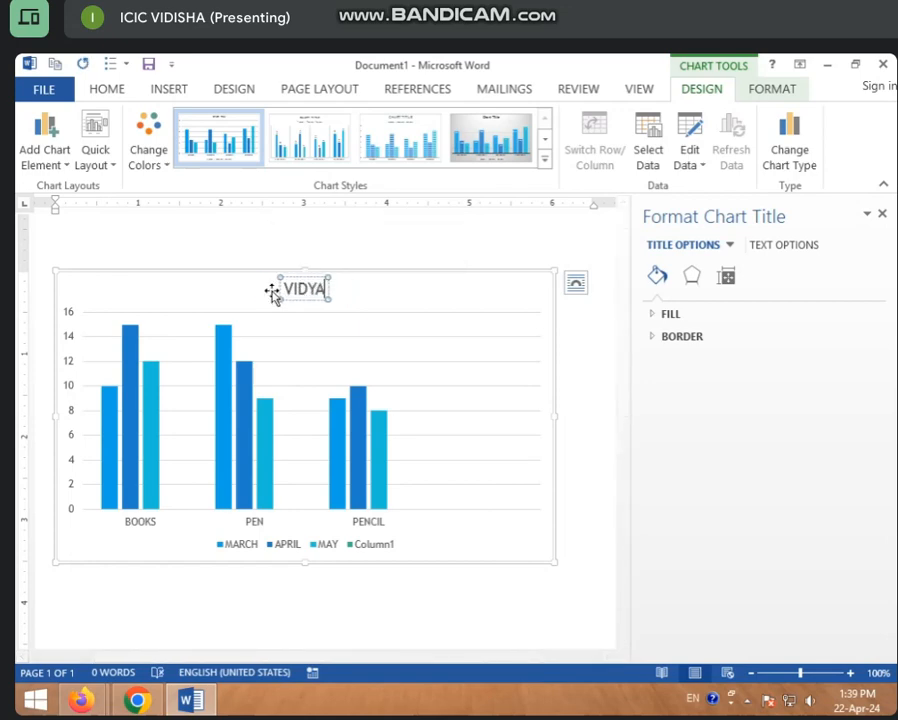
{"action": "type", "text": " D"}
{"action": "key", "text": "BackSpace"}
{"action": "type", "text": "SHOPE"}
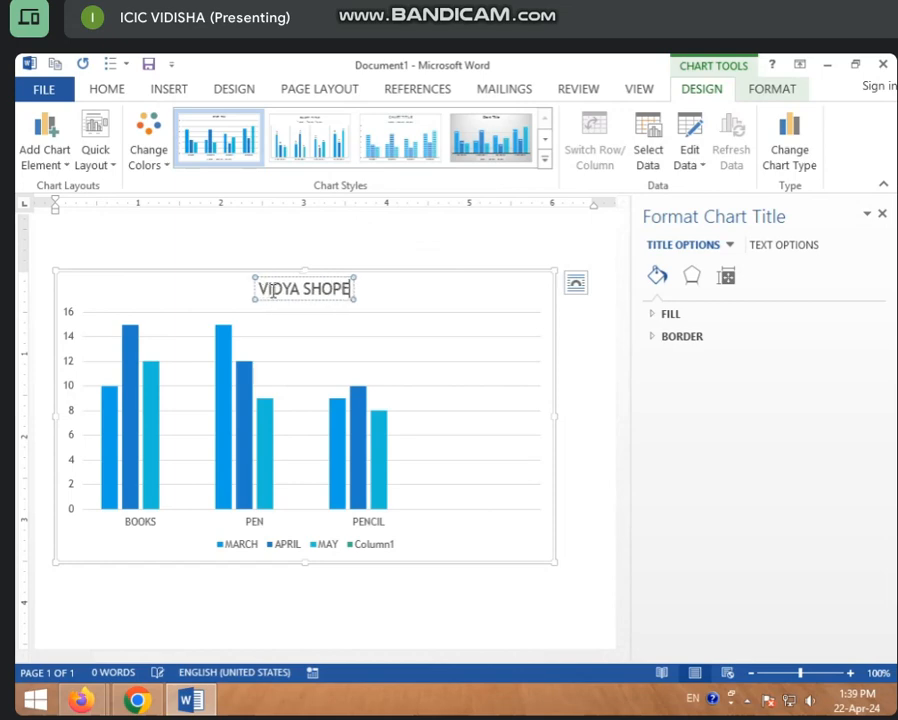
{"action": "left_click", "coordinate": [883, 214]}
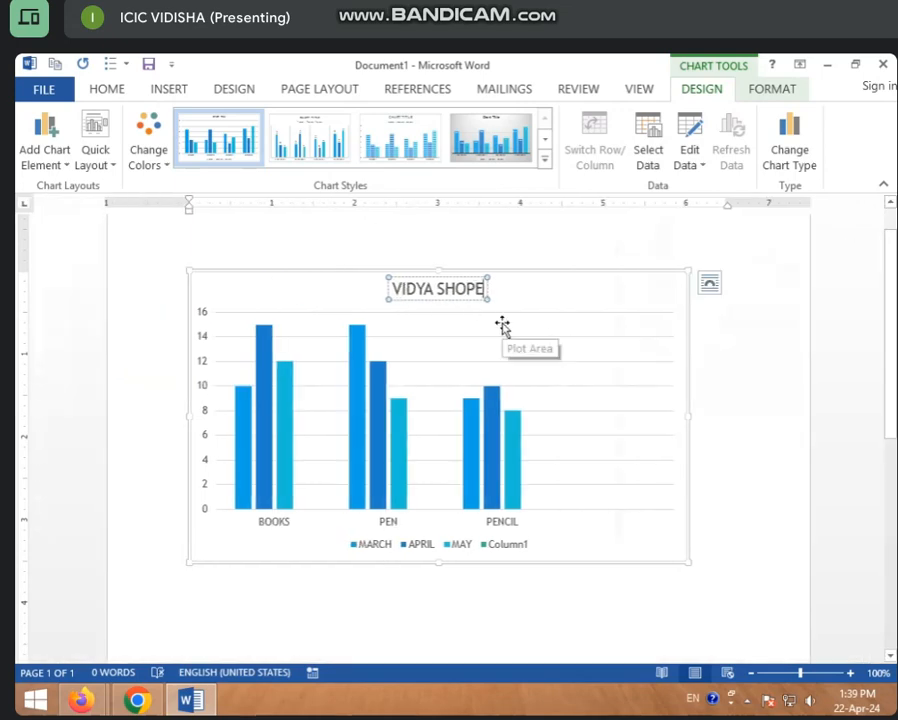
- Give the chart a text-wrapping layout and move it slightly to the right on the page
{"action": "left_click", "coordinate": [472, 381]}
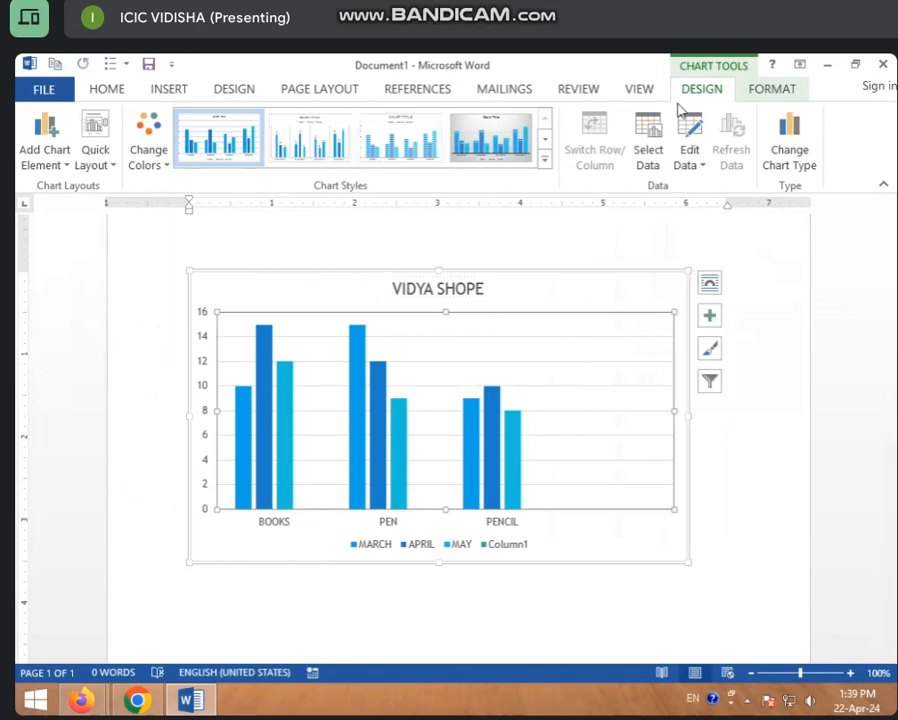
{"action": "left_click", "coordinate": [66, 166]}
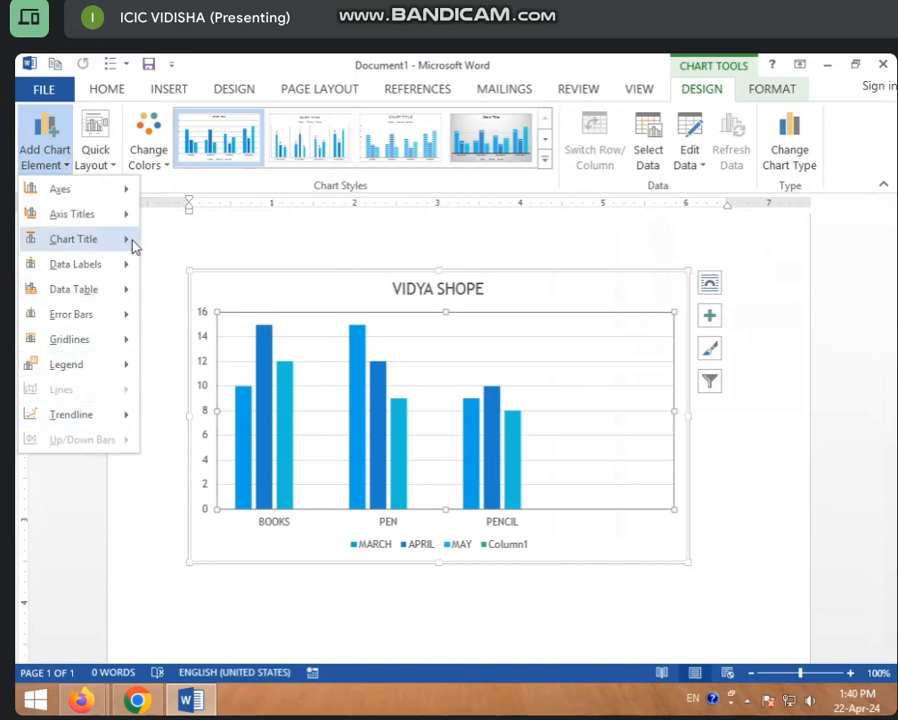
{"action": "left_click", "coordinate": [476, 274]}
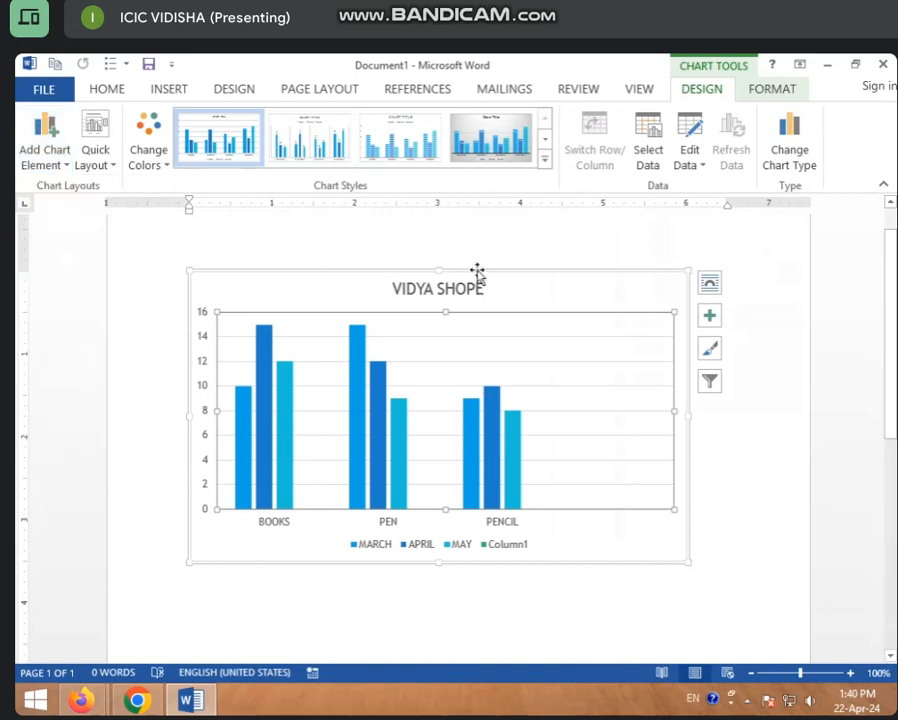
{"action": "left_click_drag", "start_coordinate": [480, 274], "coordinate": [513, 274]}
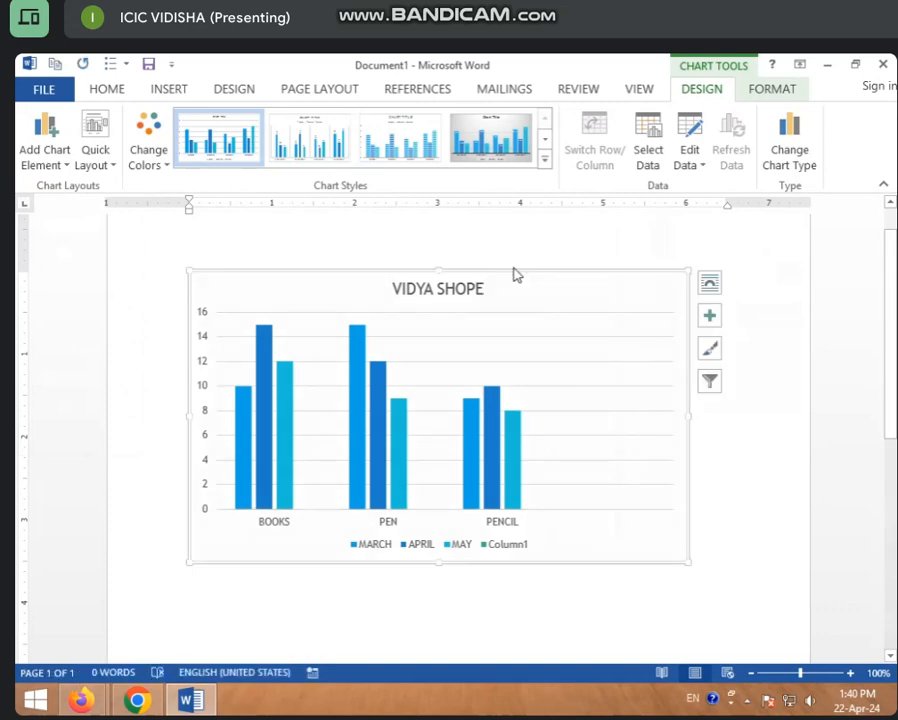
{"action": "left_click", "coordinate": [709, 286]}
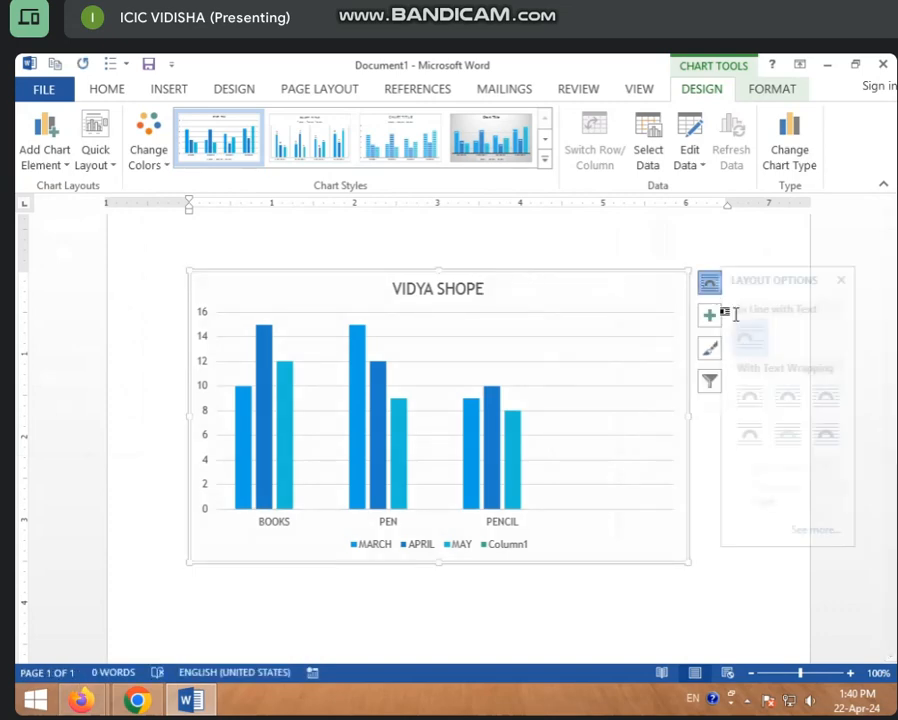
{"action": "left_click", "coordinate": [768, 402]}
{"action": "left_click_drag", "start_coordinate": [580, 272], "coordinate": [606, 270]}
{"action": "left_click", "coordinate": [57, 163]}
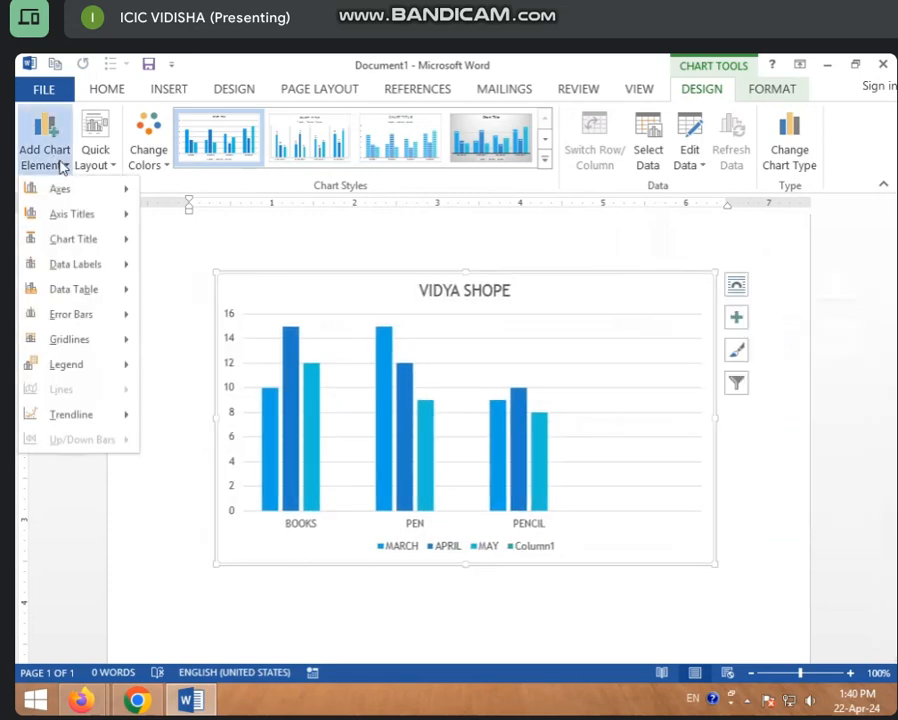
{"action": "mouse_move", "coordinate": [60, 188]}
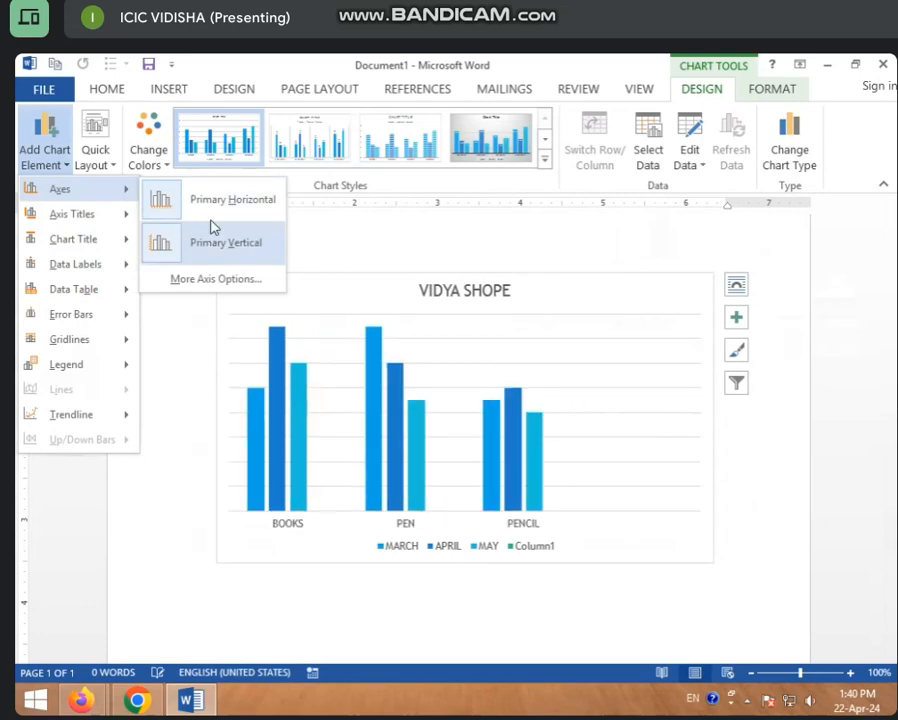
{"action": "left_click", "coordinate": [142, 374]}
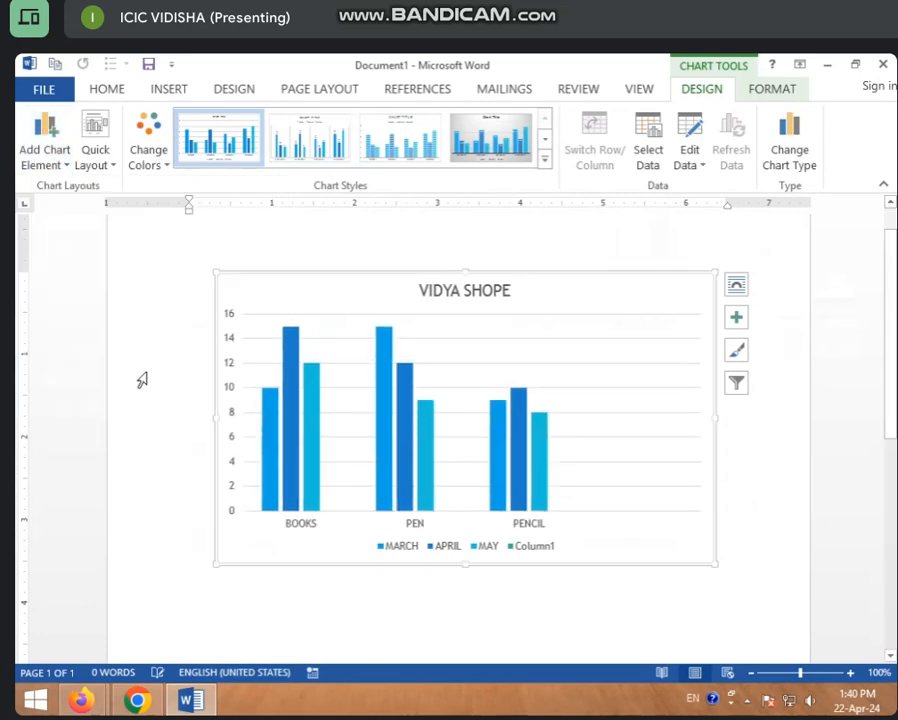
- Preview the axis and title options and add Outside End data labels to the chart's columns
{"action": "left_click", "coordinate": [64, 170]}
{"action": "mouse_move", "coordinate": [66, 193]}
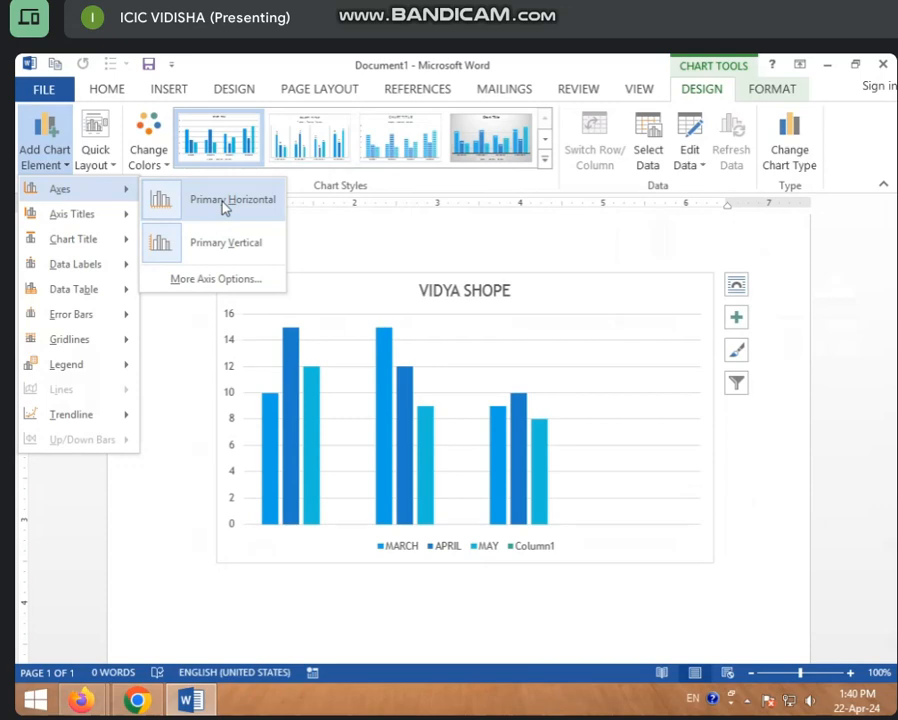
{"action": "mouse_move", "coordinate": [91, 213]}
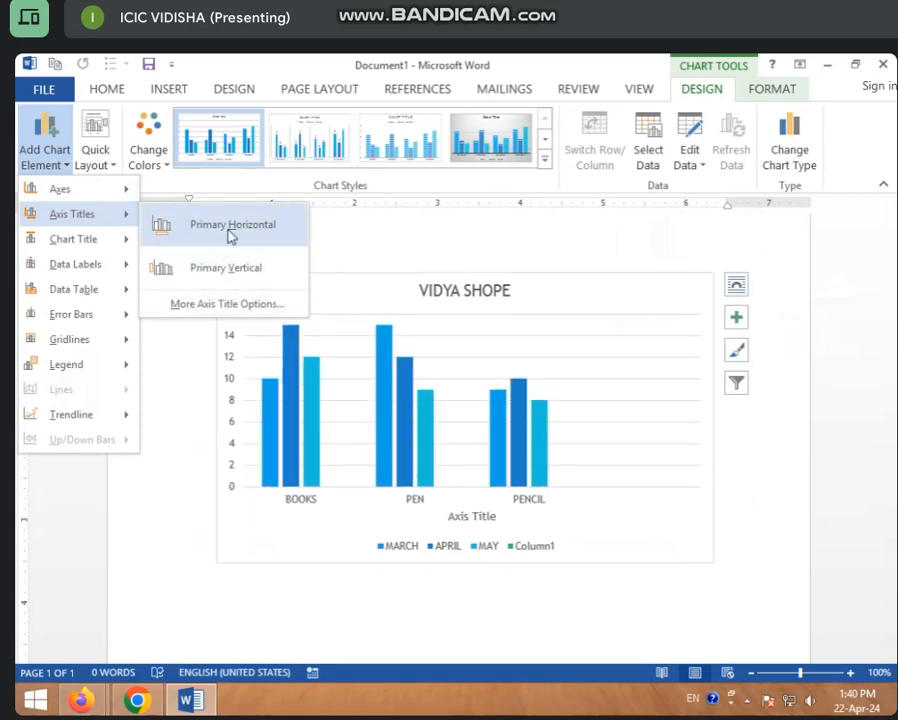
{"action": "mouse_move", "coordinate": [110, 237]}
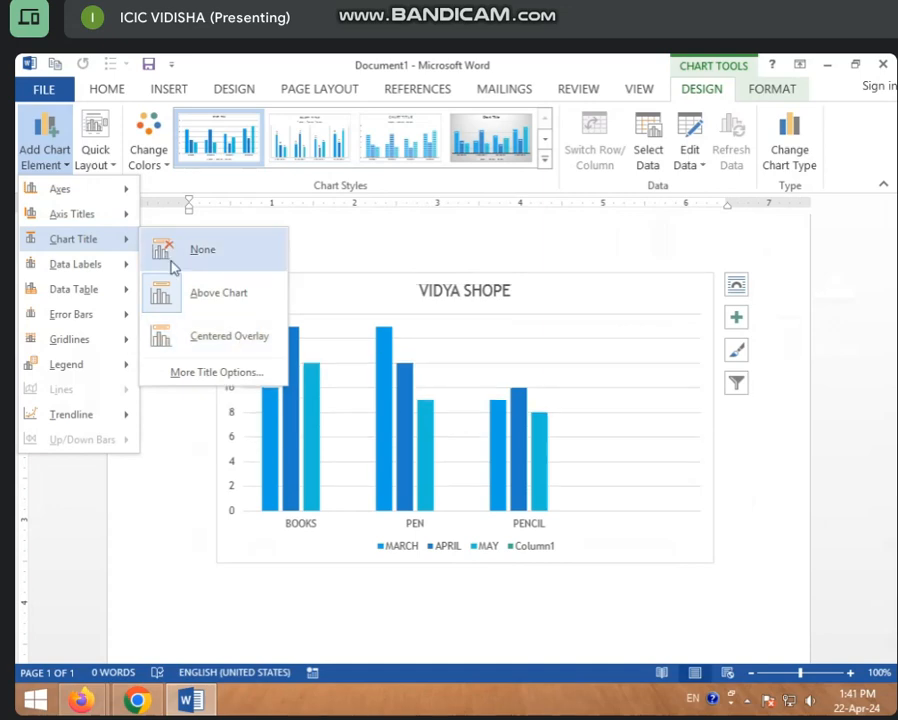
{"action": "mouse_move", "coordinate": [104, 276]}
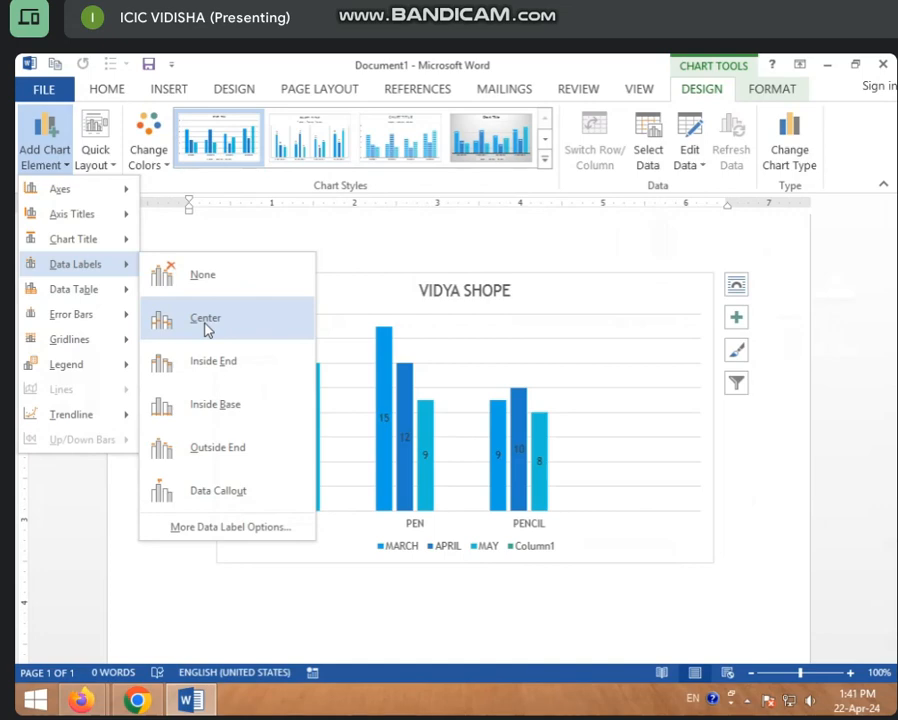
{"action": "left_click", "coordinate": [225, 451]}
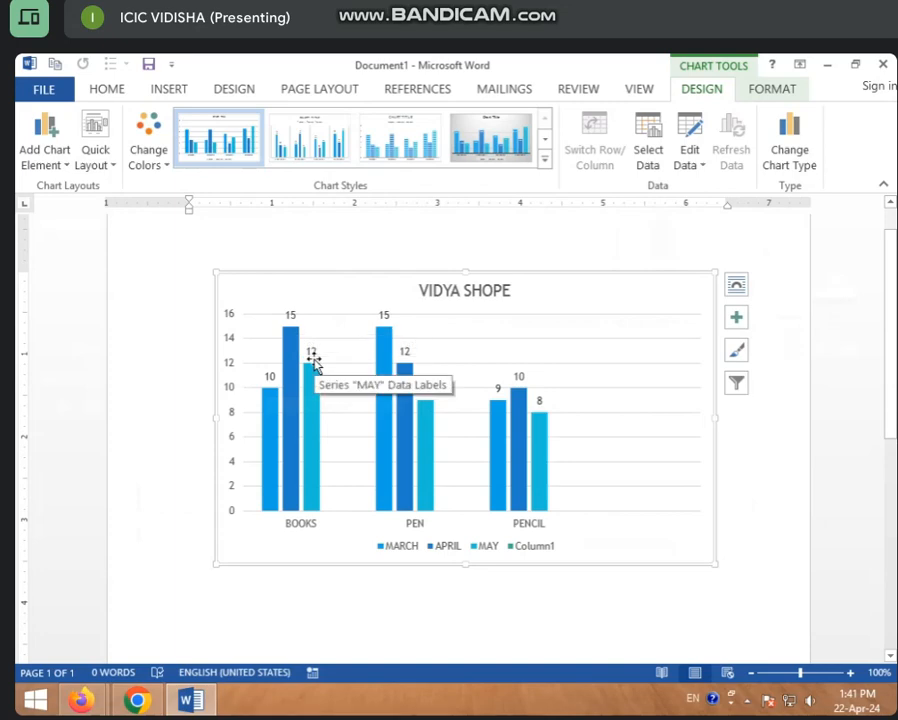
- Add a linear trendline based on the MARCH series to the chart
{"action": "left_click", "coordinate": [62, 168]}
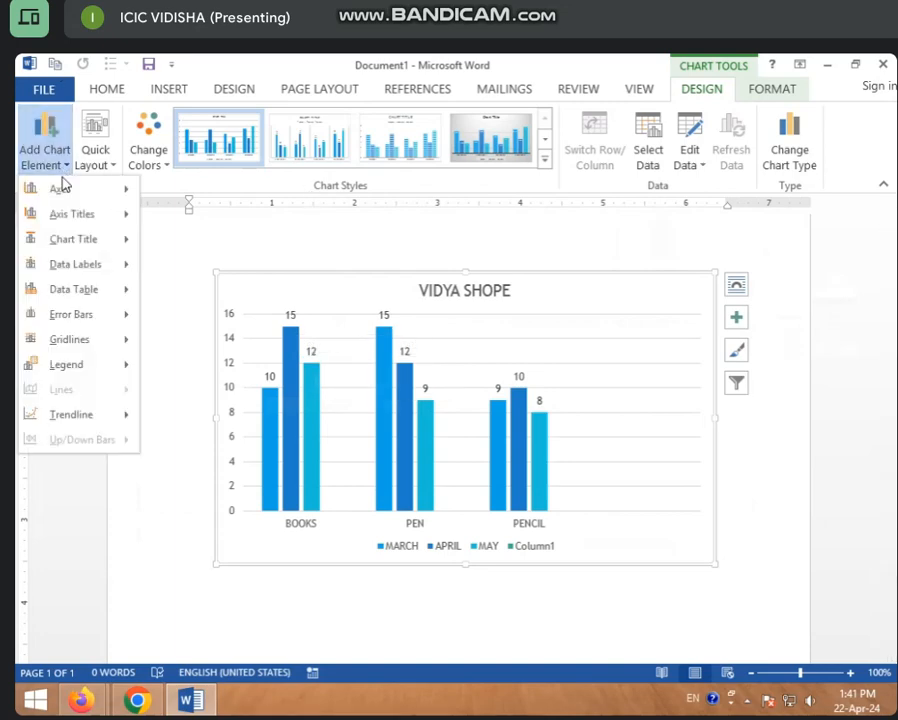
{"action": "mouse_move", "coordinate": [72, 266]}
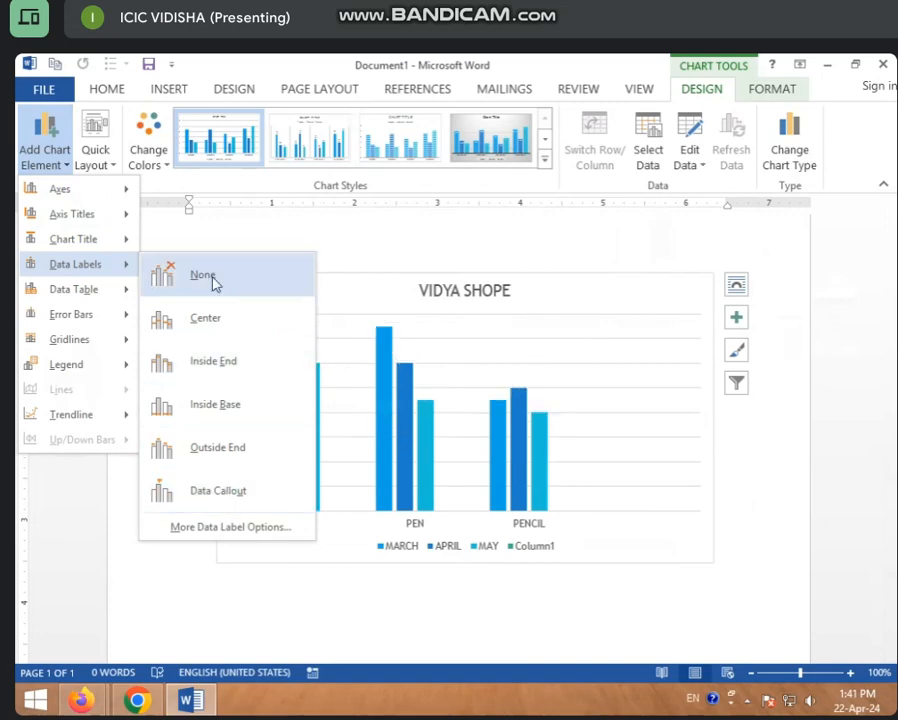
{"action": "mouse_move", "coordinate": [54, 296]}
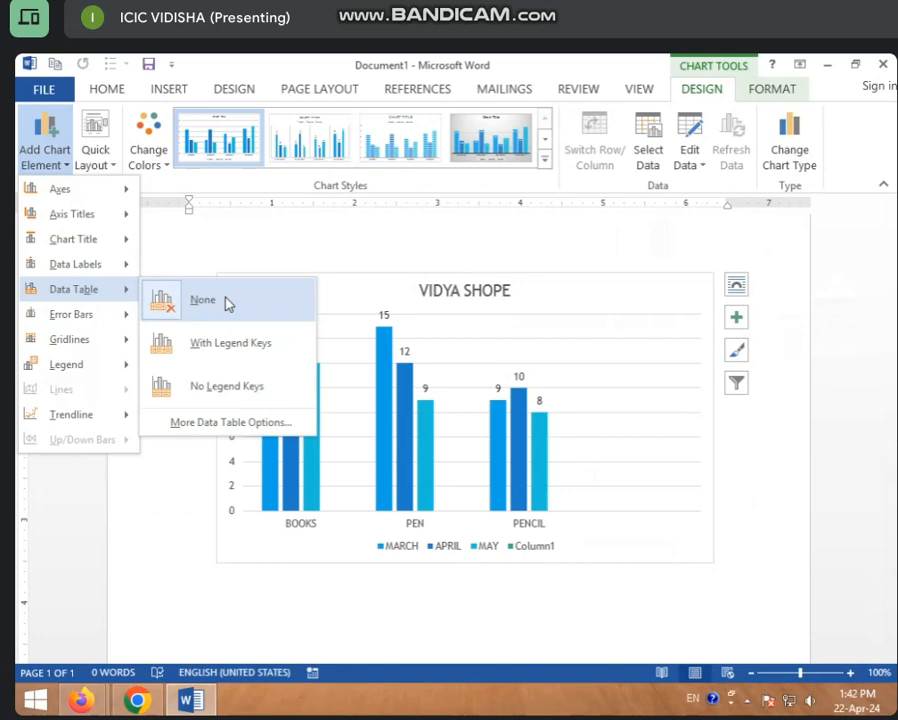
{"action": "mouse_move", "coordinate": [136, 316]}
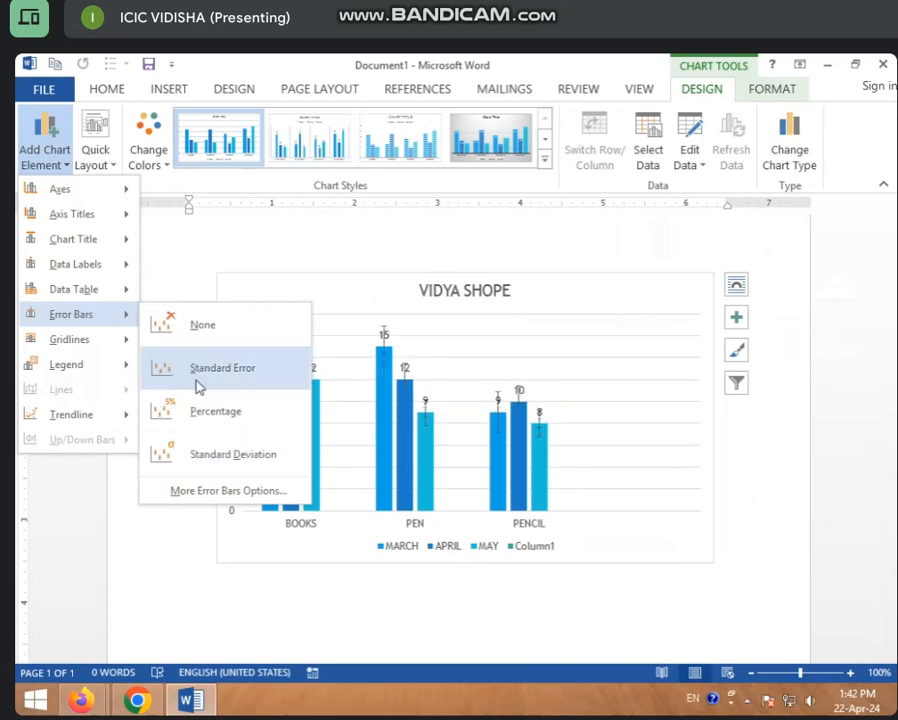
{"action": "mouse_move", "coordinate": [62, 348]}
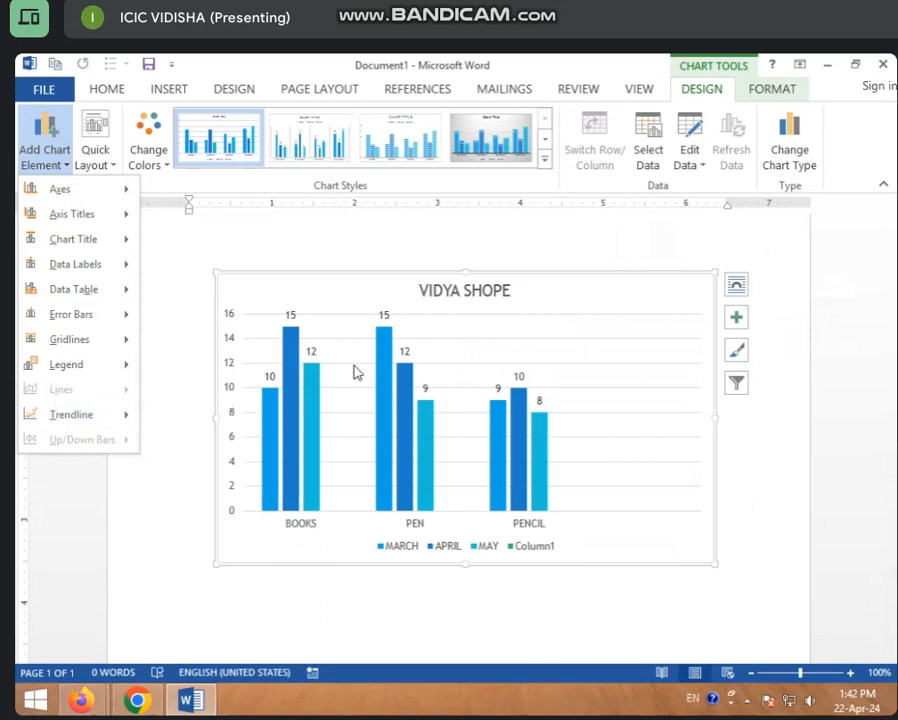
{"action": "mouse_move", "coordinate": [84, 414]}
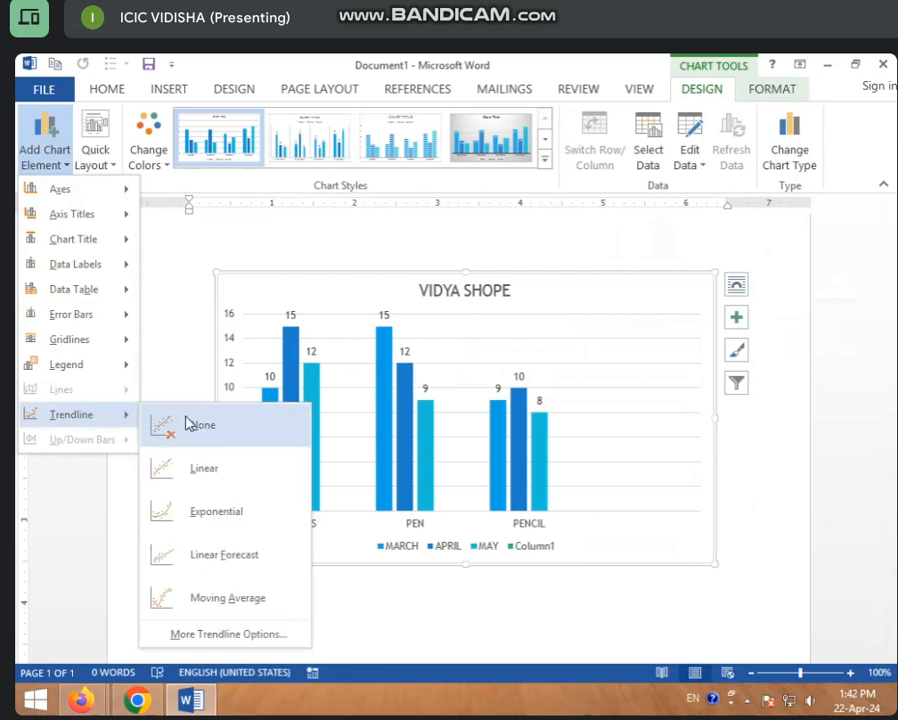
{"action": "left_click", "coordinate": [208, 484]}
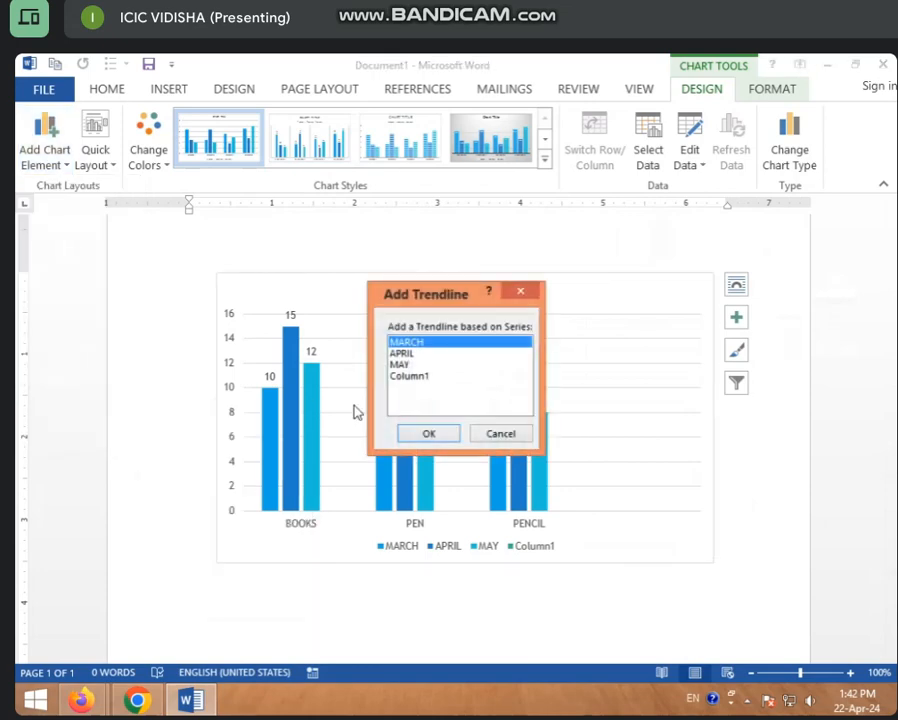
{"action": "left_click", "coordinate": [434, 438]}
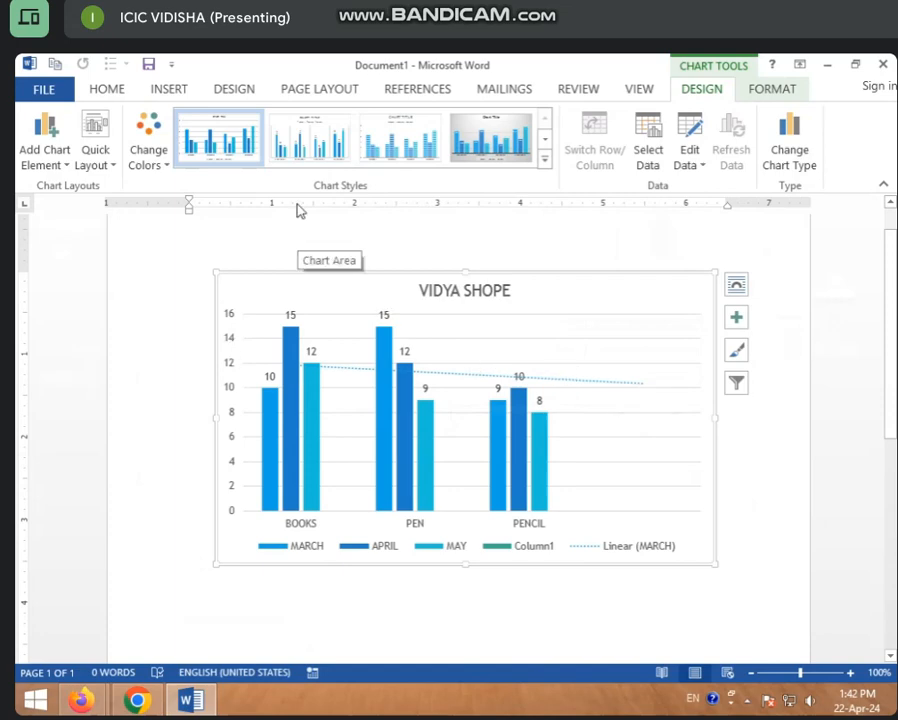
- Try the quick layout with a data table and vertical axis title, and undo both it and the MARCH trendline
{"action": "left_click", "coordinate": [112, 166]}
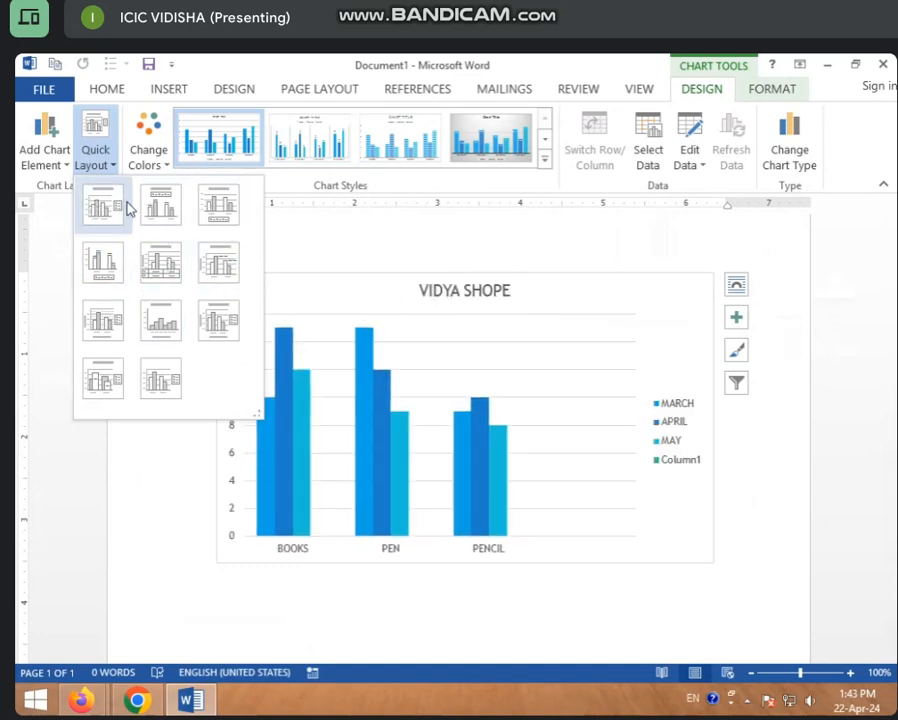
{"action": "left_click", "coordinate": [170, 276]}
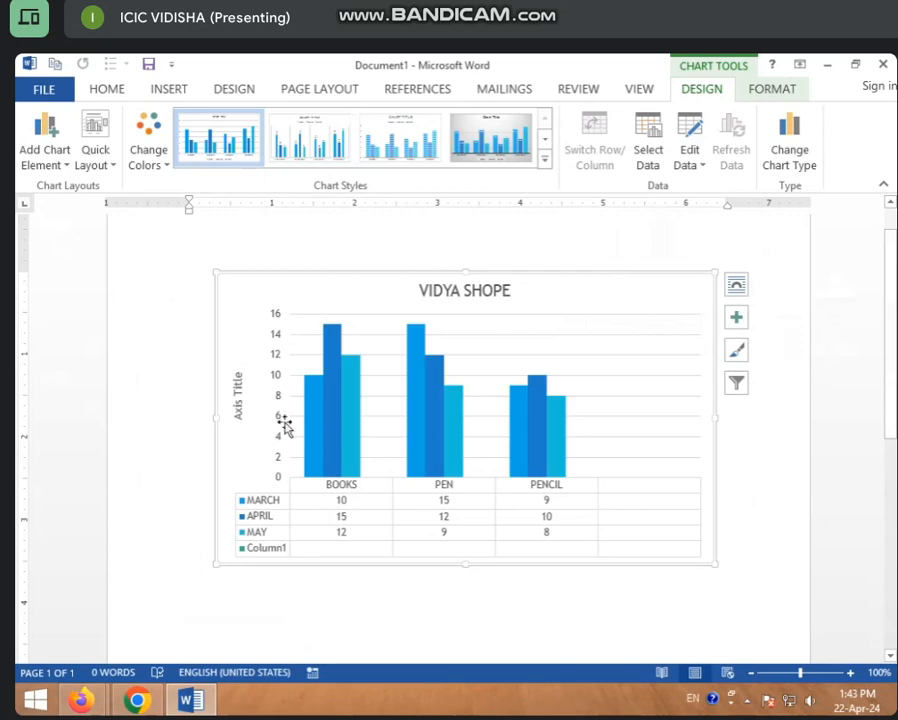
{"action": "mouse_move", "coordinate": [311, 444]}
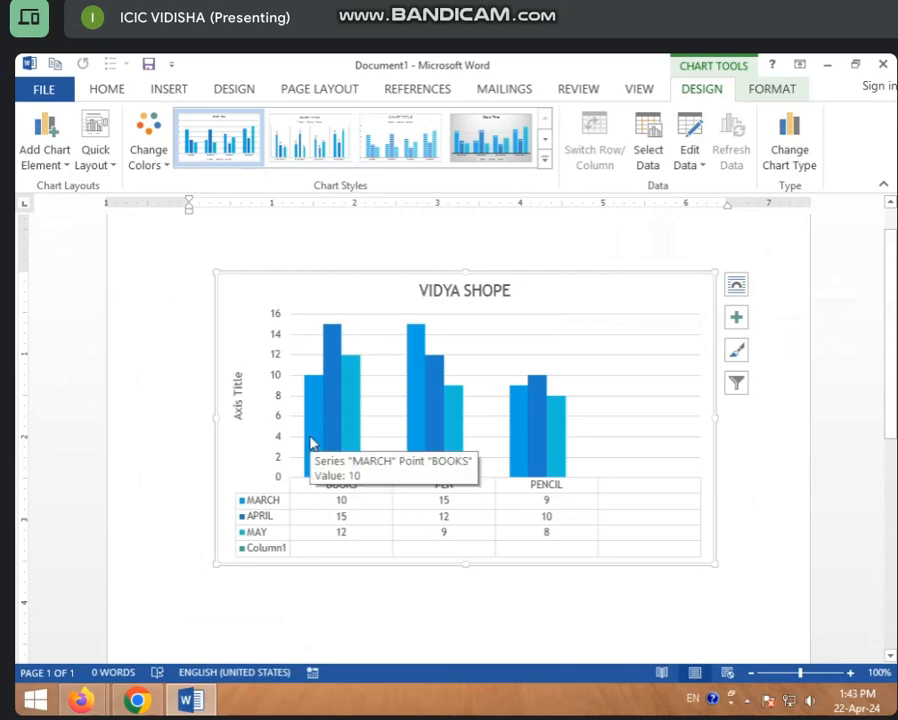
{"action": "key", "text": "ctrl+z"}
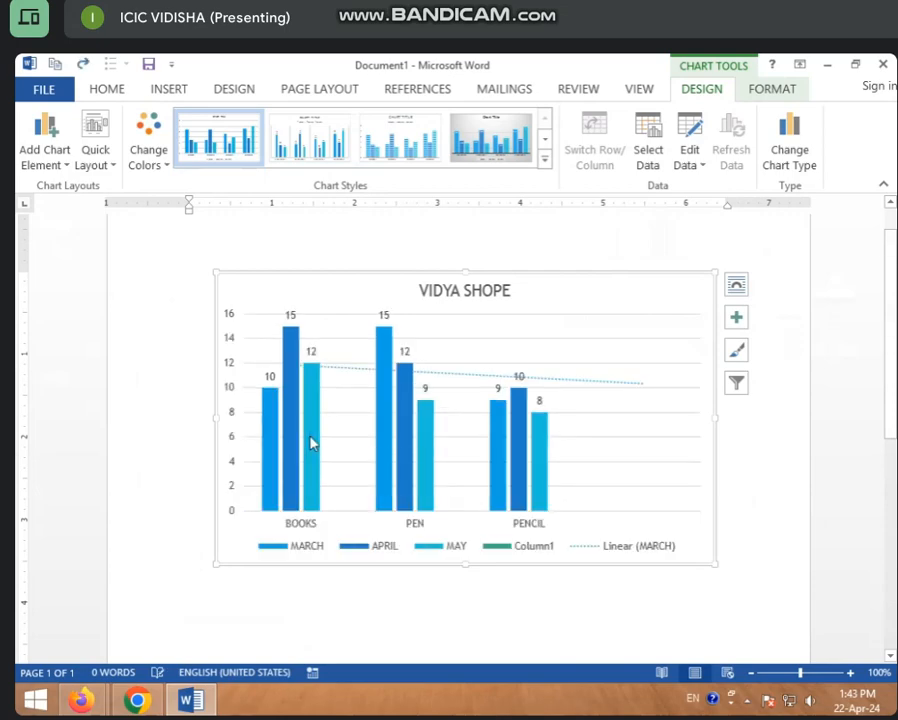
{"action": "key", "text": "ctrl+z"}
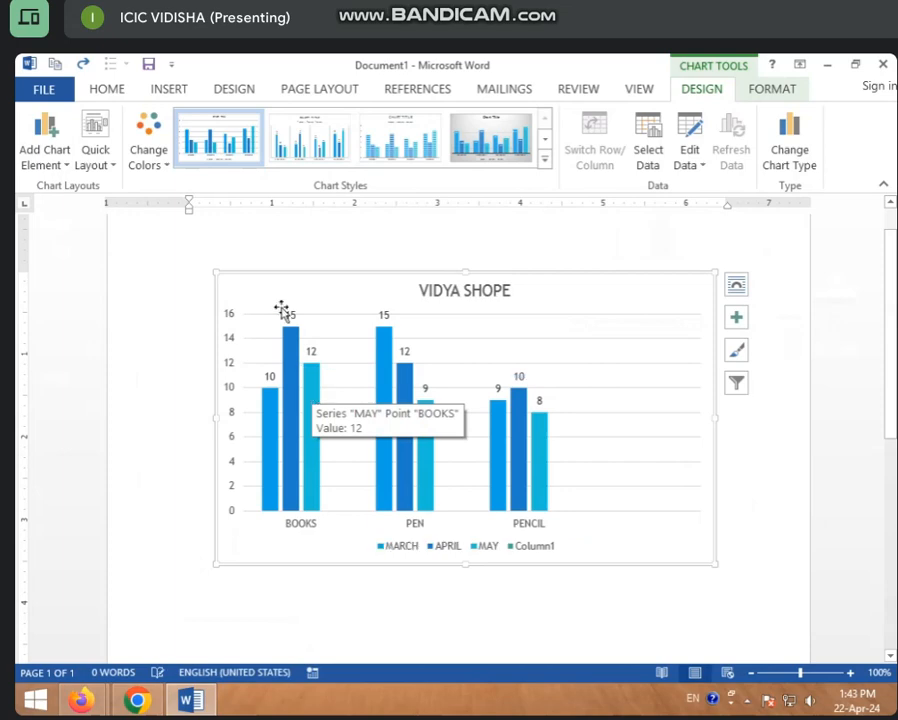
- Open the color palette choices for the chart
{"action": "left_click", "coordinate": [169, 175]}
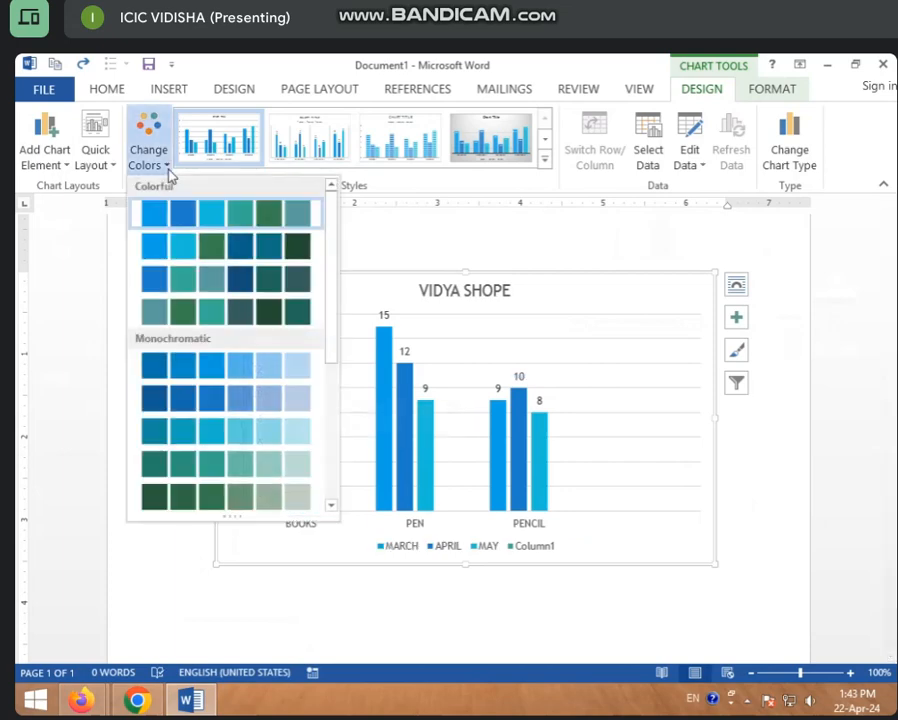